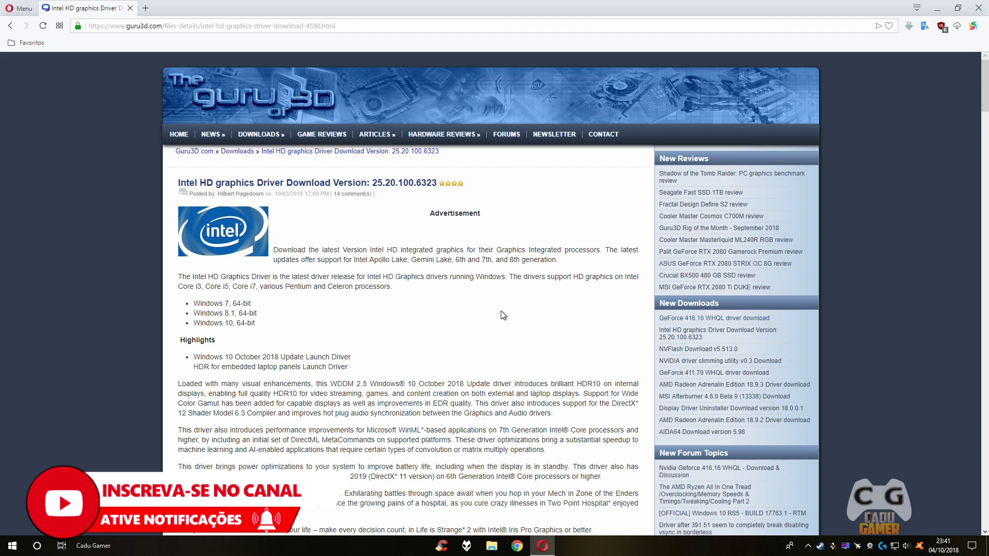
Examine the Intel HD graphics driver page's description for the supported processor generations
scroll(483, 329, "down", 15)
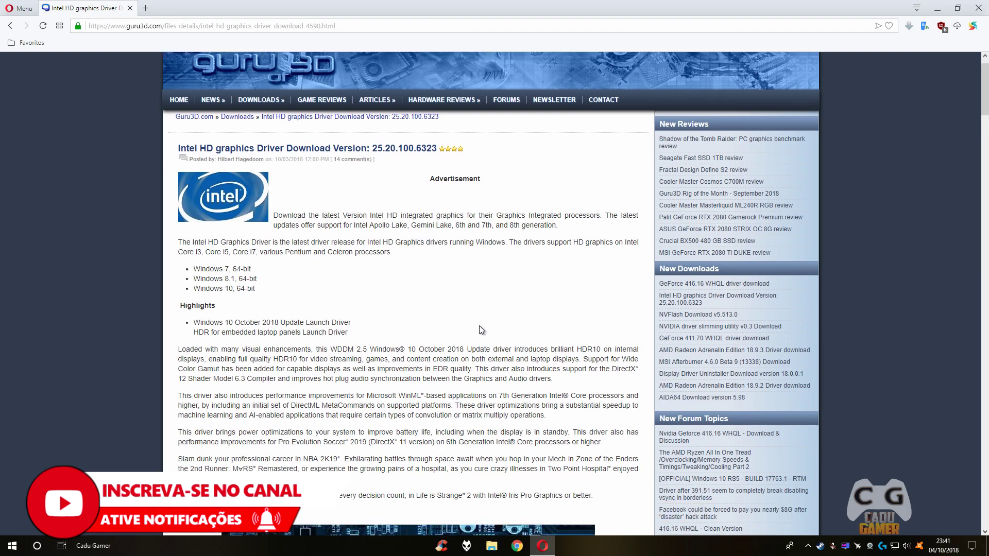
scroll(453, 327, "up", 15)
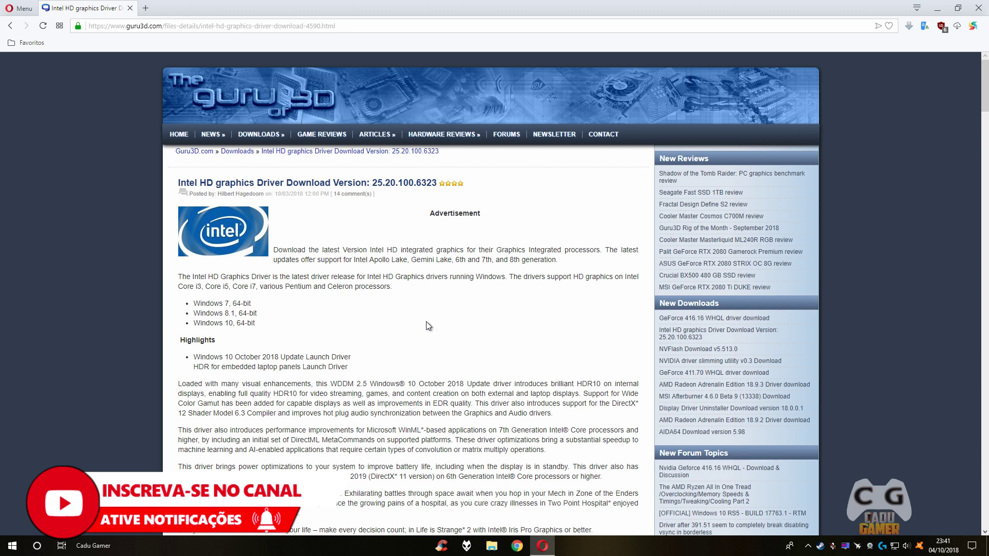
scroll(434, 328, "down", 2)
triple_click(433, 157)
left_click_drag(448, 158, 533, 155)
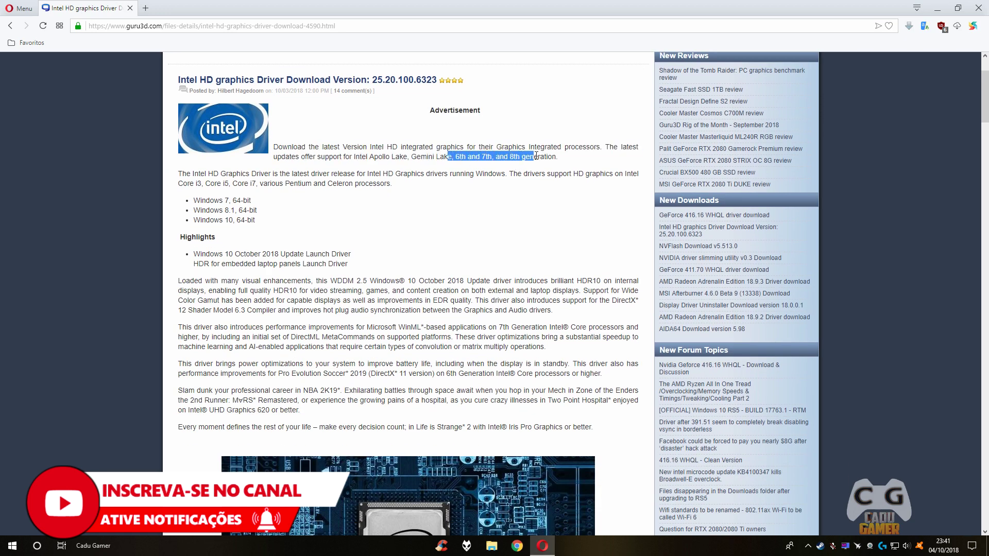
left_click(525, 173)
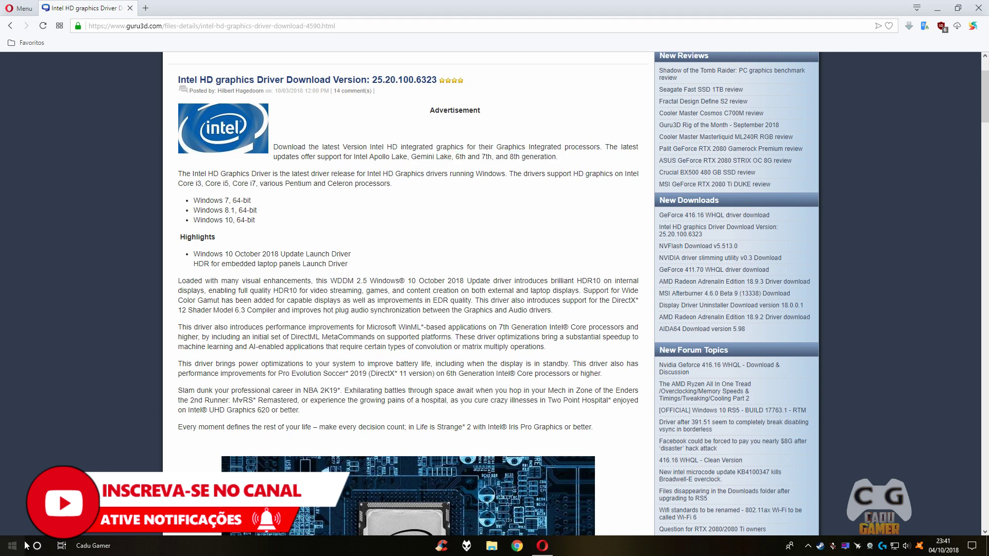
Check the installed graphics card's details in TechPowerUp GPU-Z and close the program
key("super")
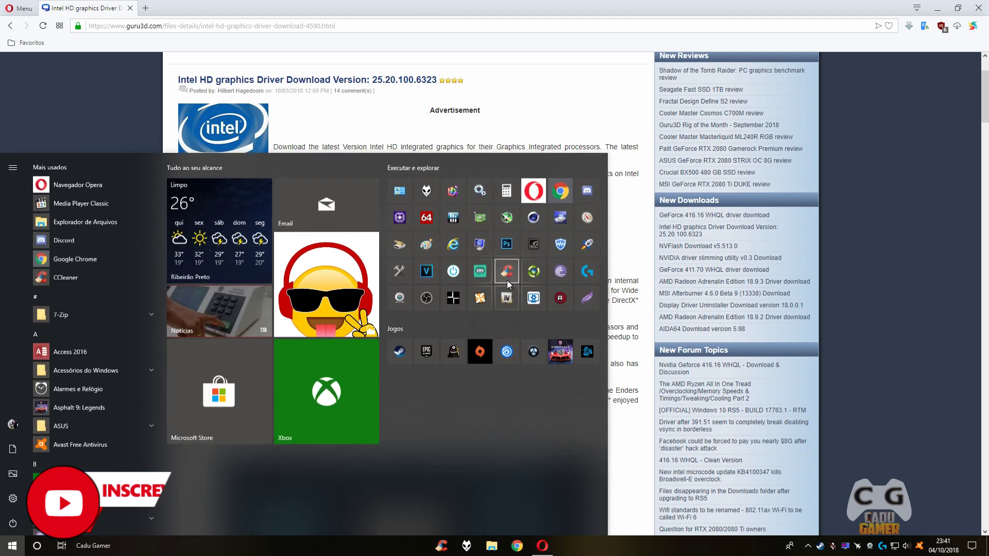
left_click(476, 222)
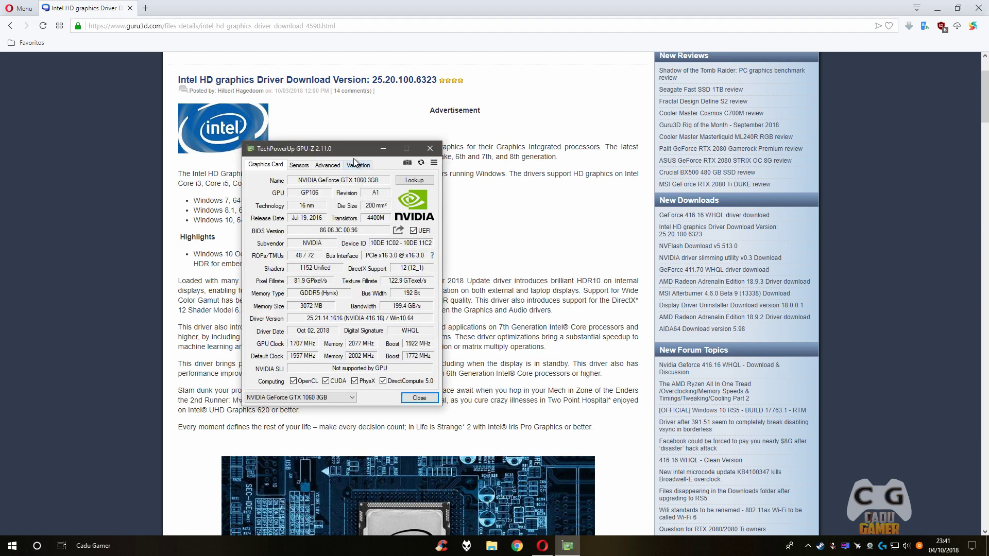
left_click_drag(347, 149, 515, 180)
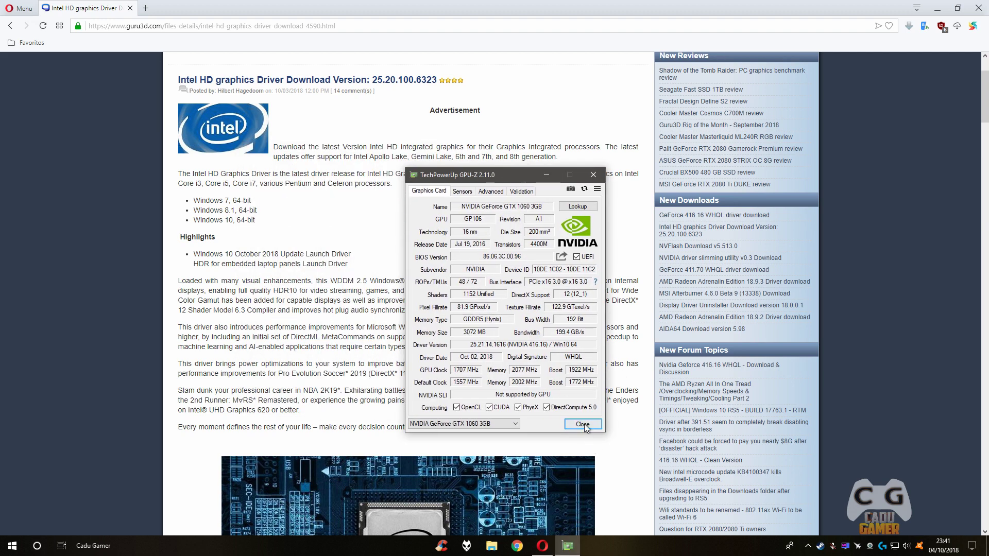
left_click(582, 424)
Inspect the GPU details of the GeForce GTX 1060 3GB under Monitor in AIDA64 Extreme and close the program
key("super")
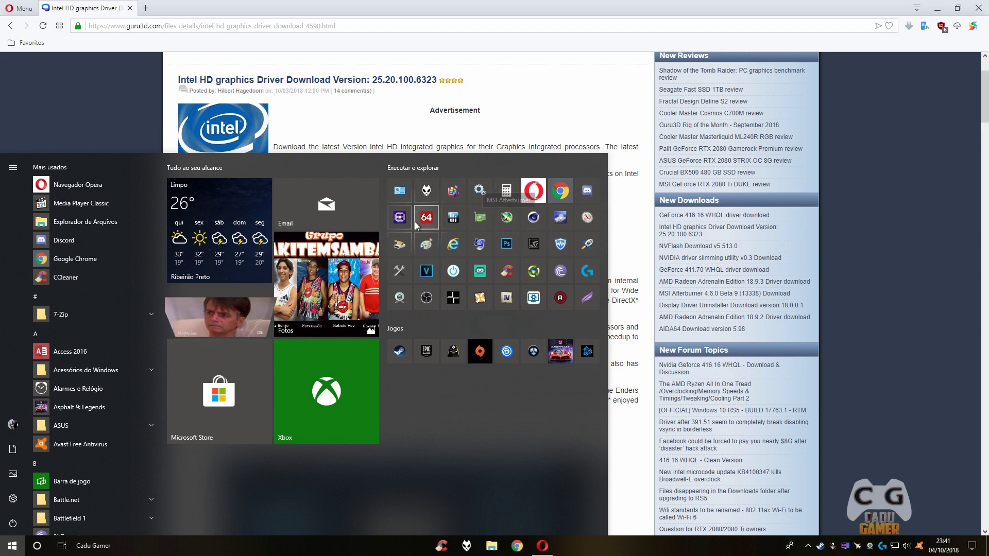
key("Escape")
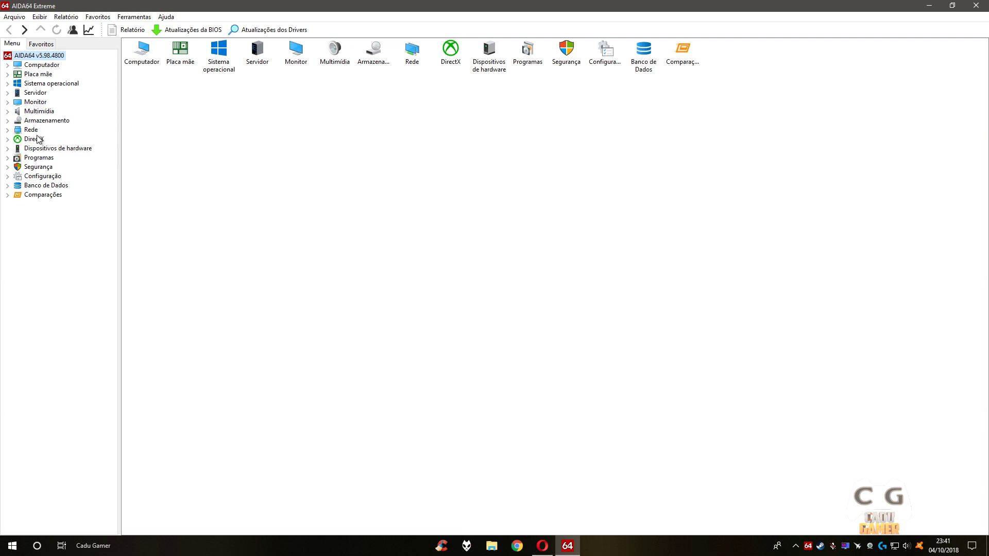
double_click(36, 102)
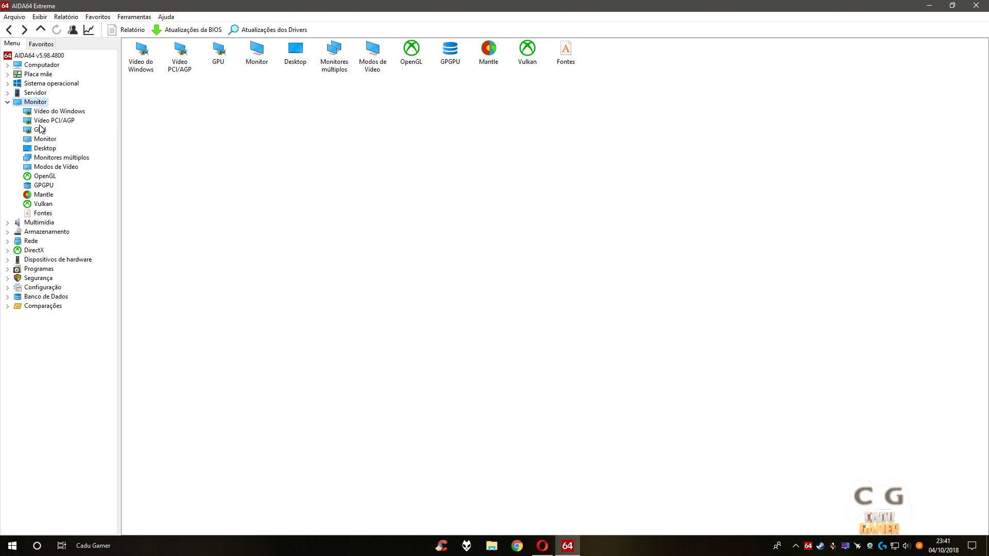
left_click(40, 131)
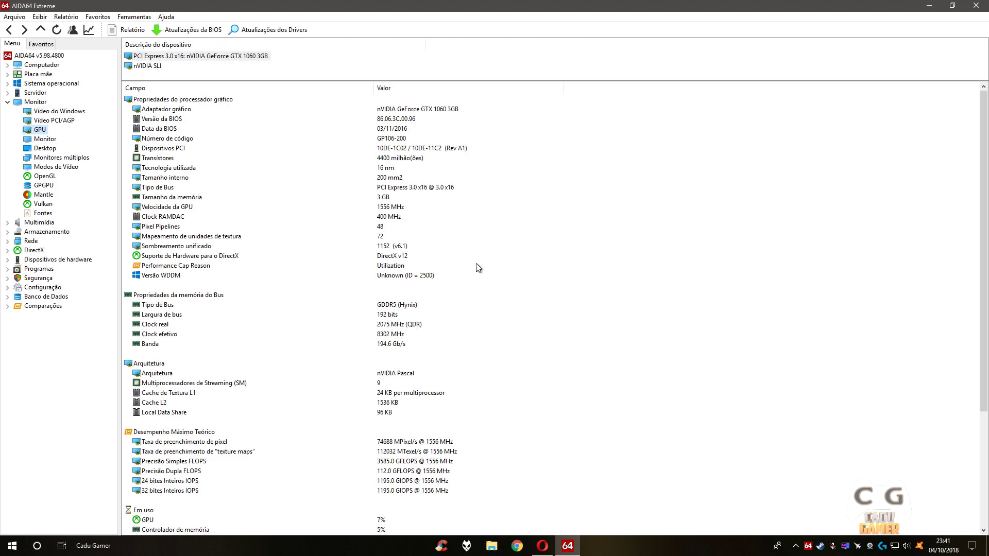
left_click(172, 58)
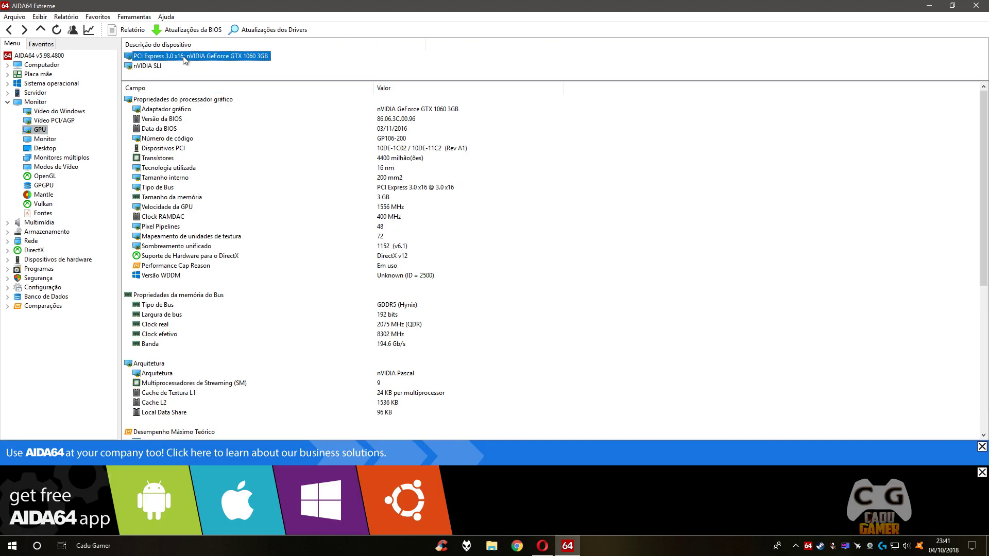
left_click(40, 130)
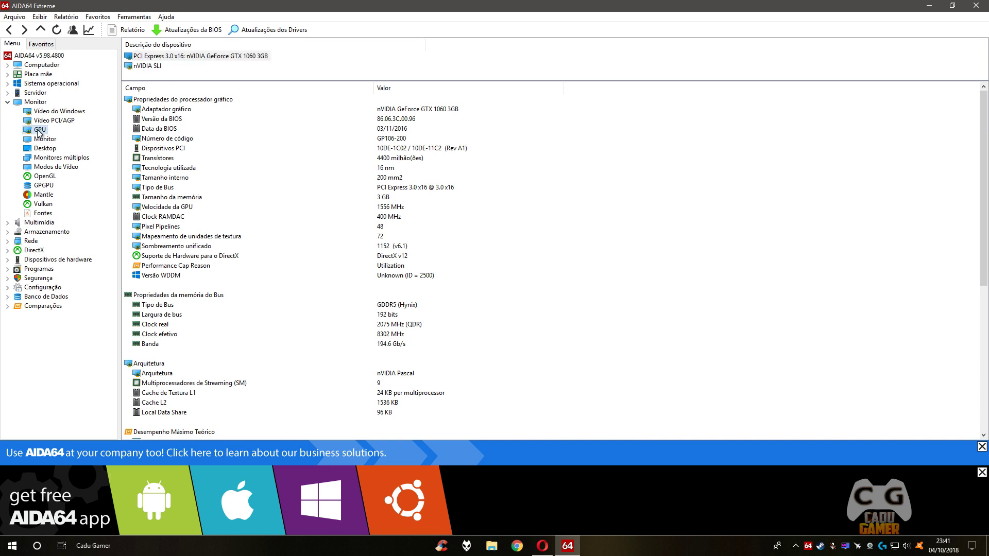
left_click(181, 57)
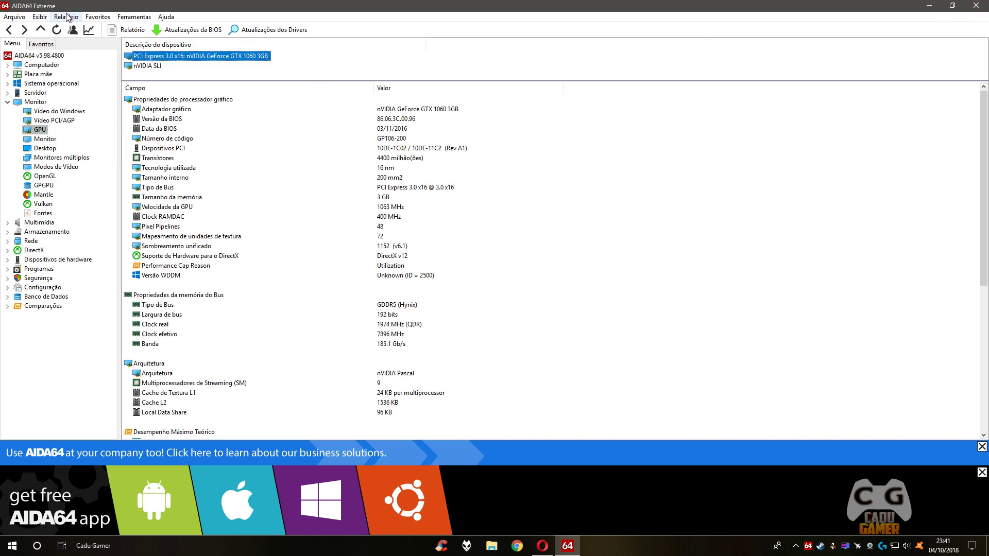
left_click(976, 6)
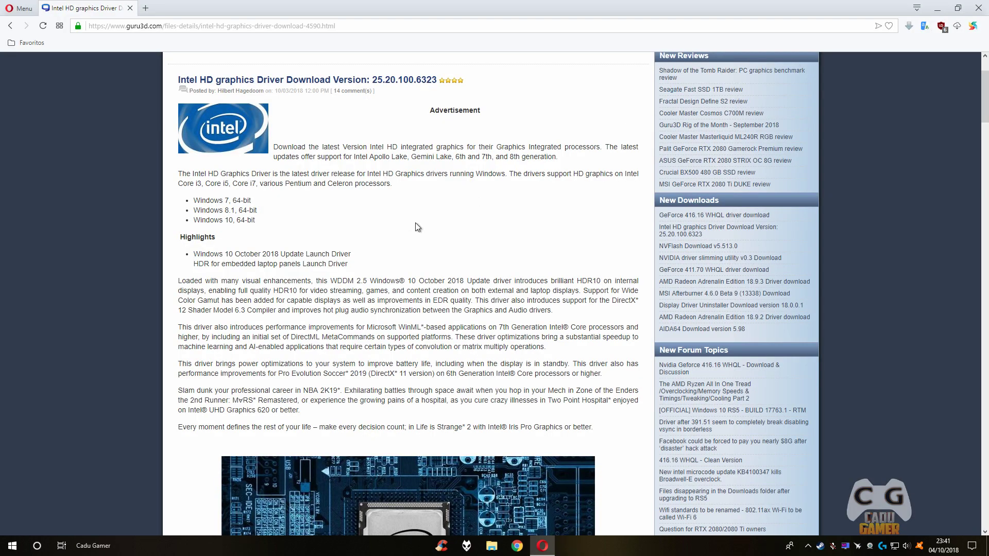
Search the driver page for "Intel HD Graphics 610"
scroll(505, 235, "down", 3)
scroll(502, 227, "up", 4)
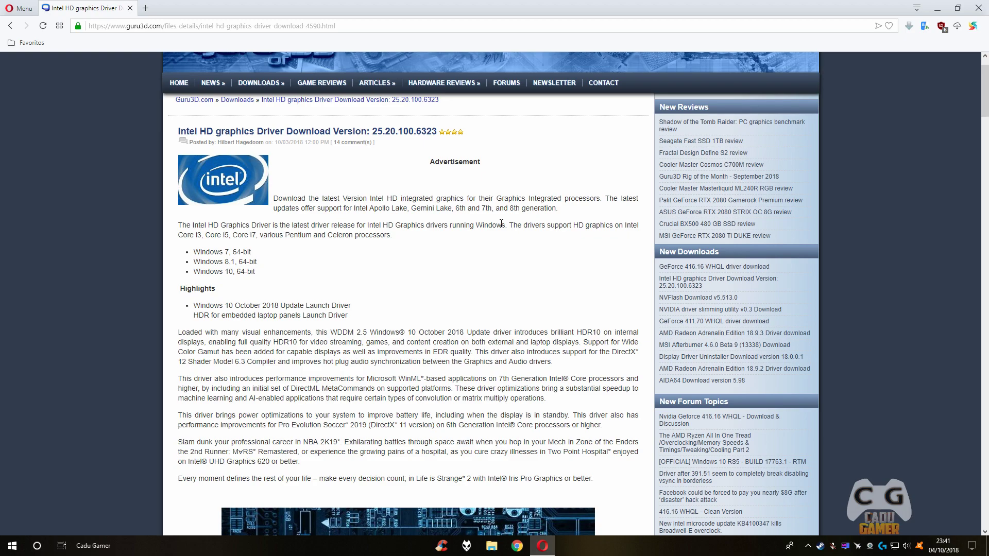
scroll(490, 257, "down", 10)
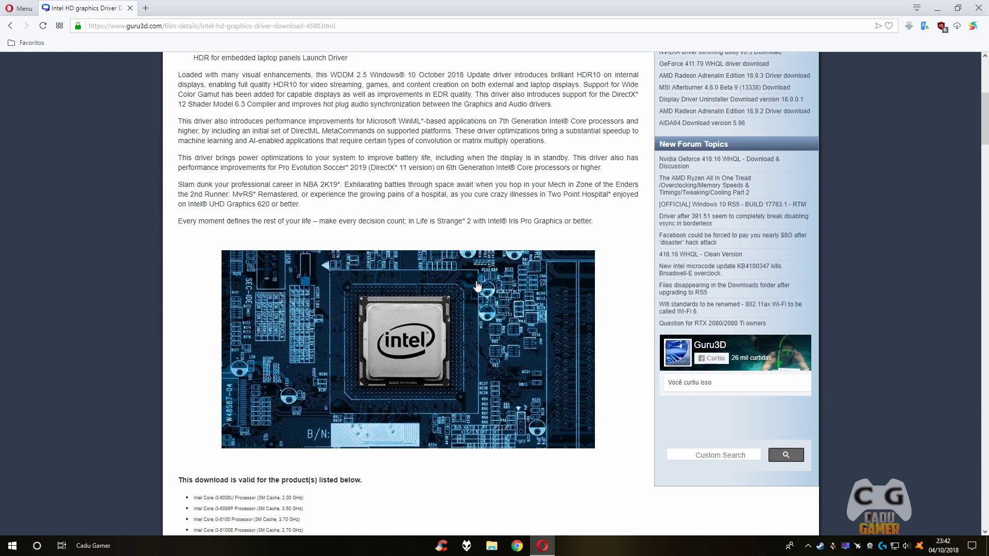
scroll(469, 274, "up", 7)
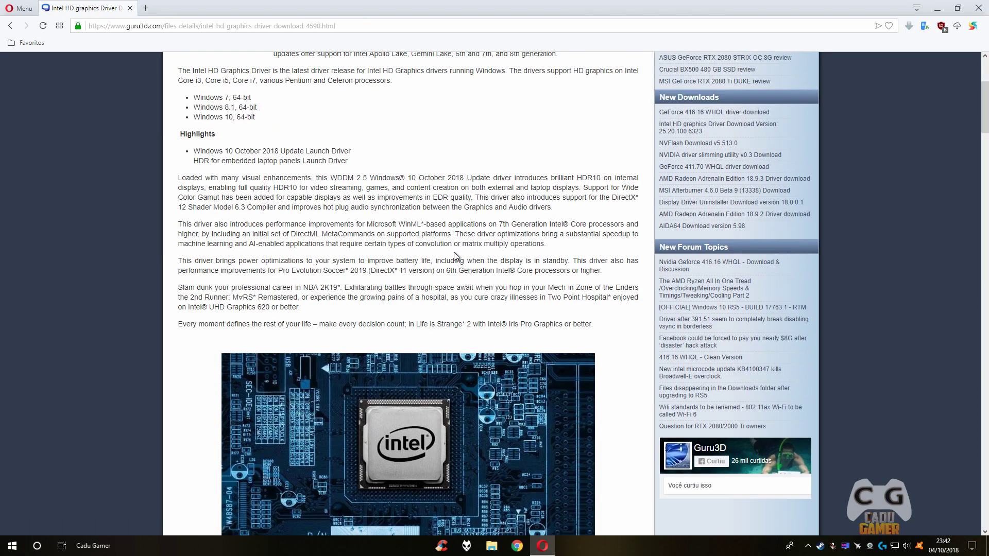
key("ctrl+f")
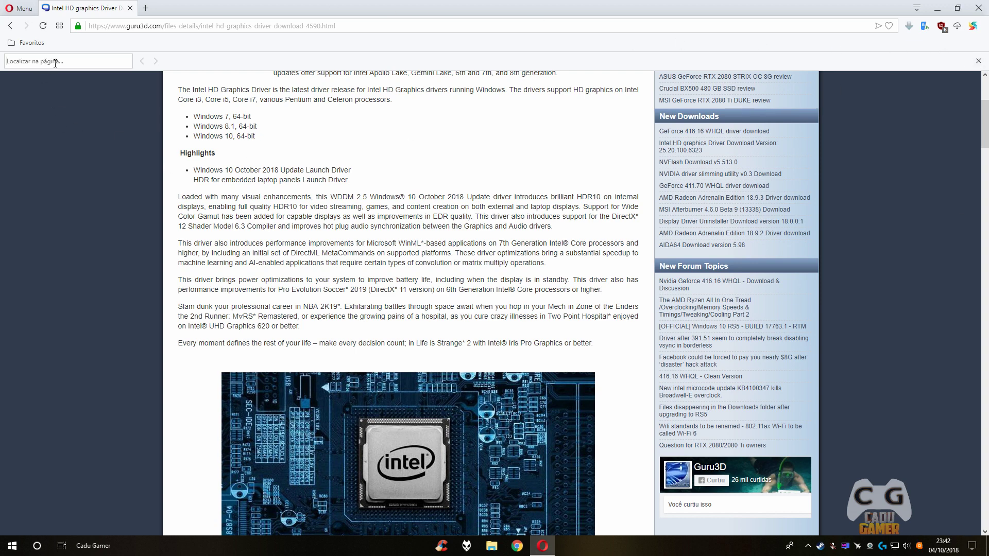
type("Intel HD")
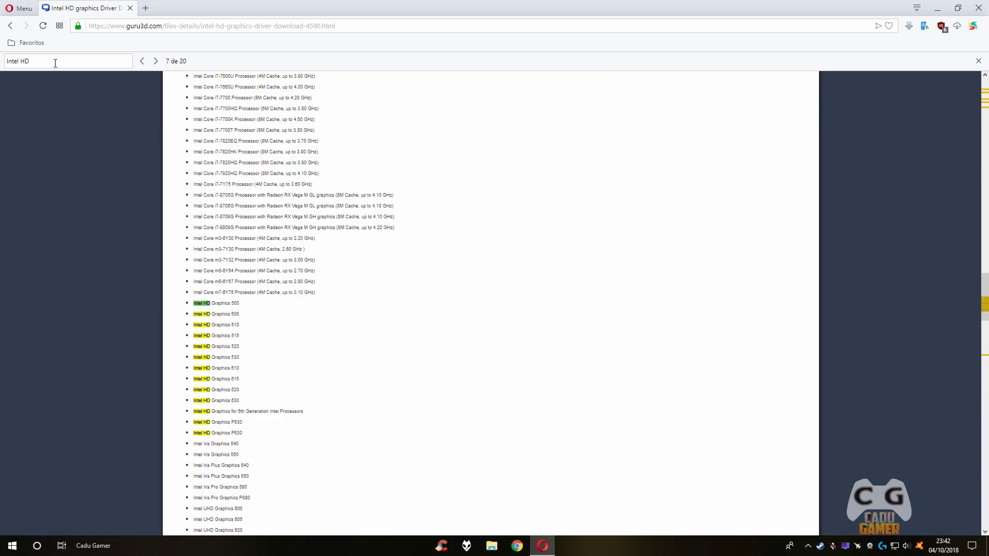
type(" Graphics")
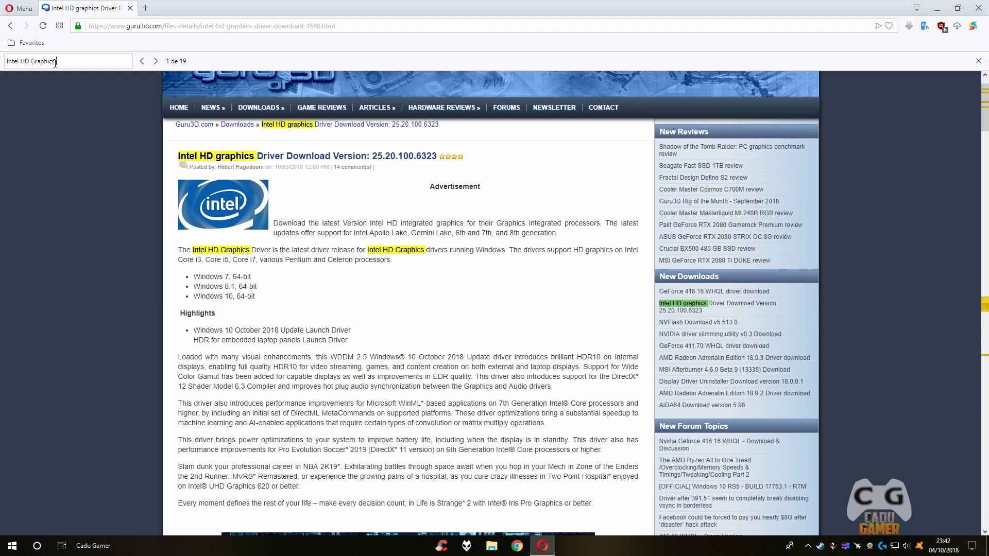
type(" 610")
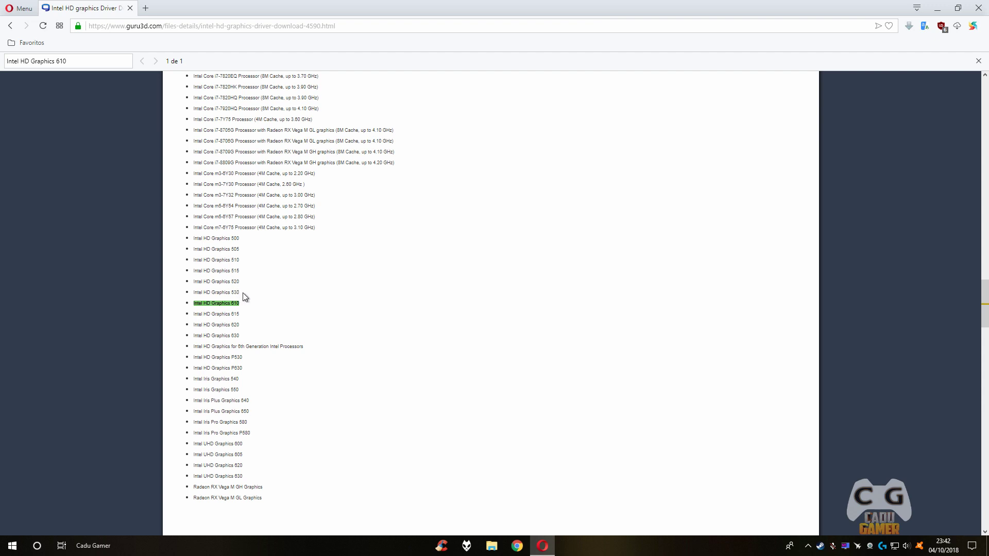
Examine the Intel HD and UHD Graphics models in the driver's list of supported products
scroll(500, 273, "up", 20)
scroll(470, 260, "down", 20)
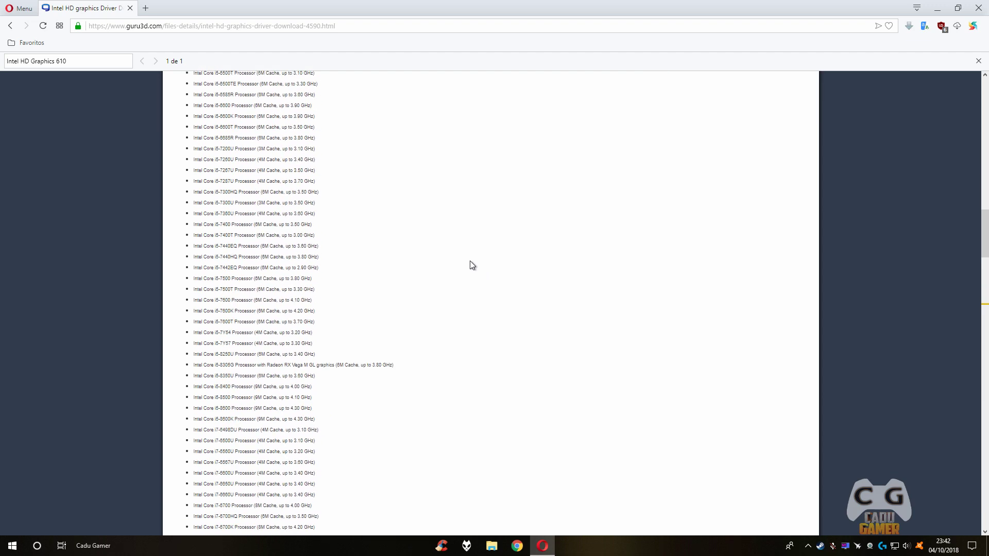
scroll(297, 239, "up", 4)
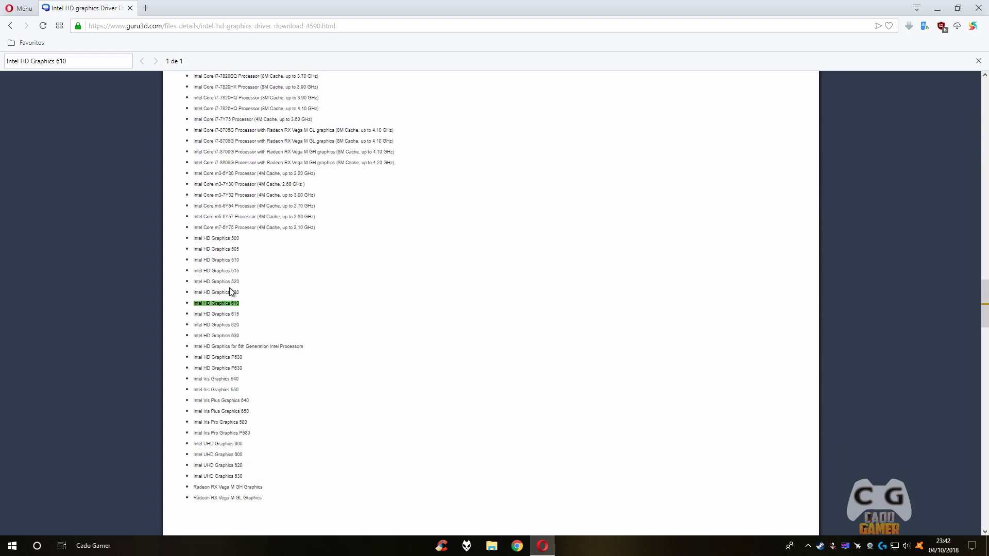
left_click_drag(193, 284, 245, 286)
left_click(238, 292)
left_click_drag(198, 292, 243, 292)
left_click(242, 291)
left_click_drag(187, 264, 258, 262)
left_click(332, 301)
left_click_drag(195, 238, 276, 242)
left_click(276, 242)
scroll(276, 267, "down", 1)
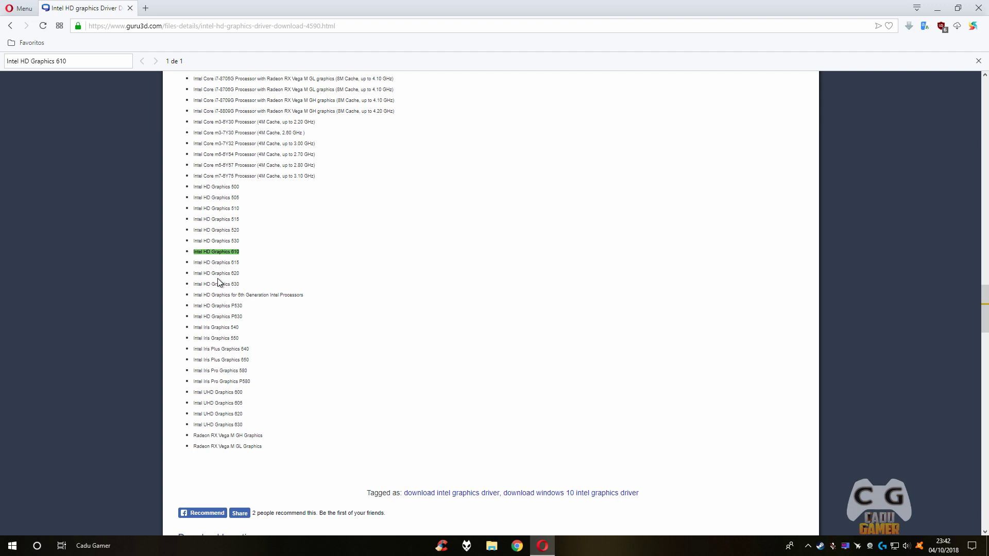
left_click_drag(196, 272, 288, 293)
scroll(373, 357, "down", 1)
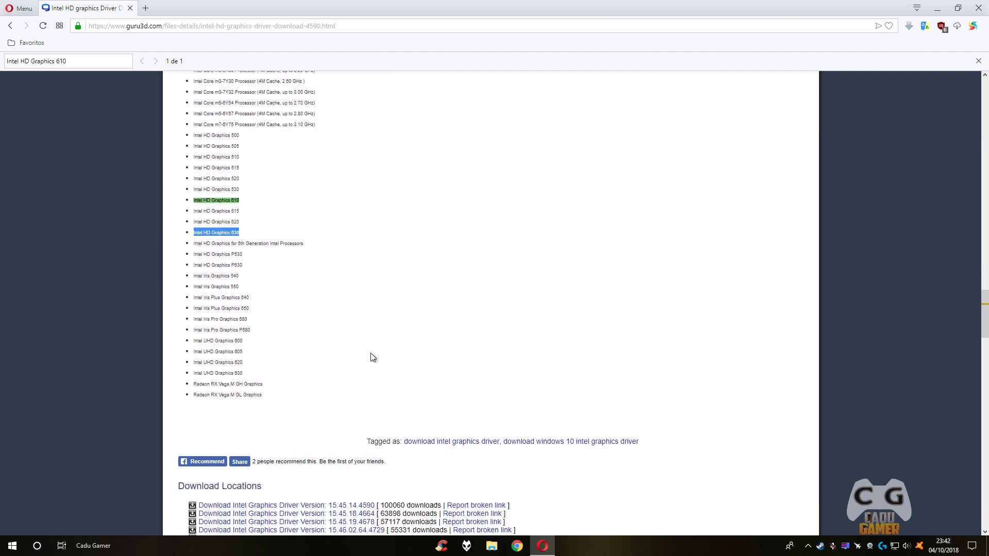
left_click(193, 384)
left_click_drag(245, 362, 195, 363)
left_click(304, 372)
Review the Intel Core i3 and i5 processors in the driver's list of supported products
scroll(270, 318, "up", 5)
scroll(269, 315, "up", 8)
scroll(265, 296, "up", 11)
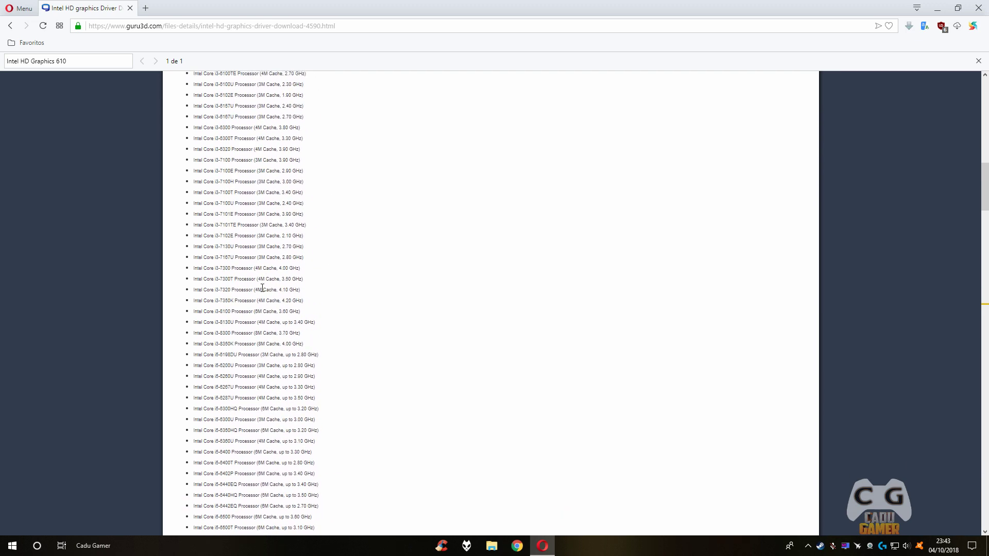
scroll(227, 267, "up", 2)
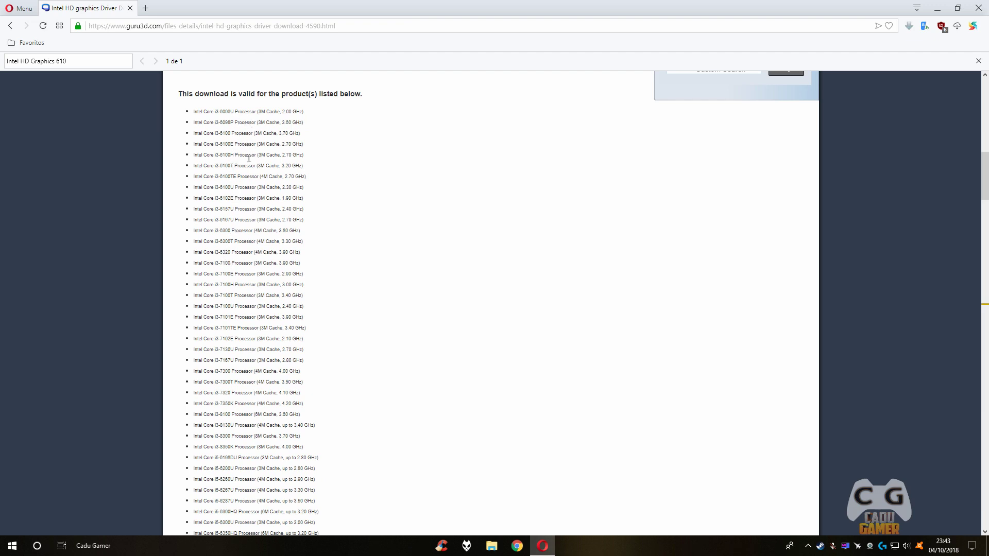
scroll(257, 320, "down", 4)
scroll(257, 329, "down", 4)
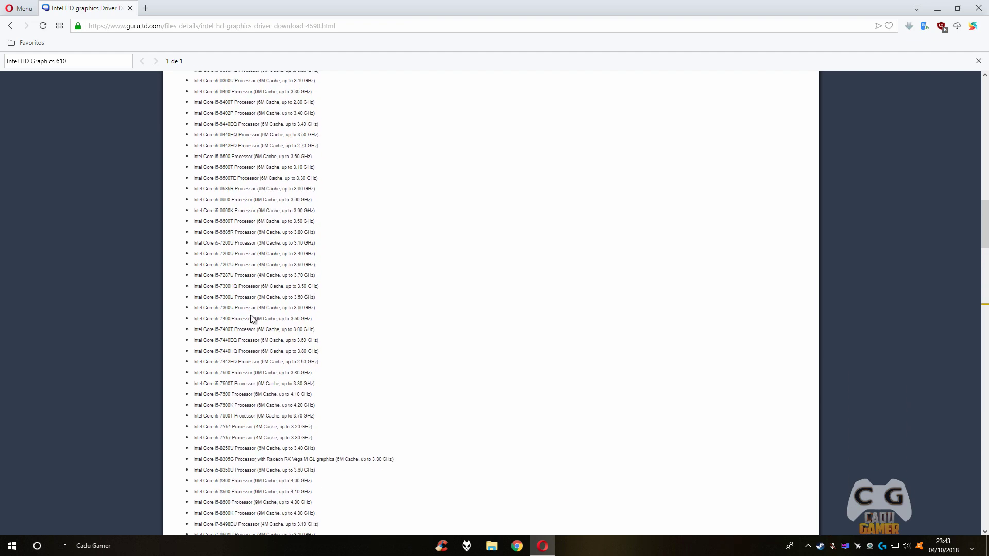
Clear the page search text and start the download of Intel Graphics Driver version 25.20.100.6323
key("ctrl+f")
key("BackSpace")
scroll(378, 207, "up", 20)
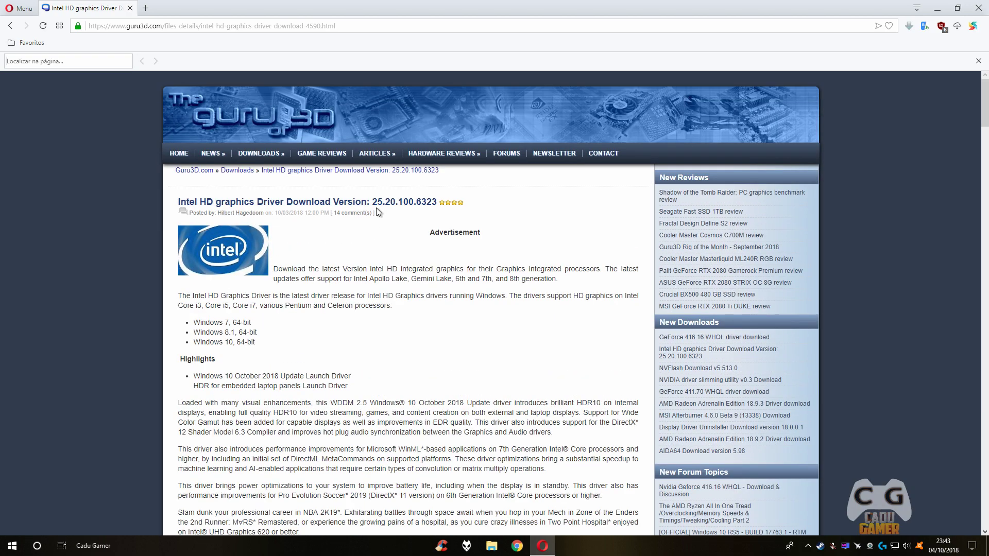
scroll(377, 208, "down", 15)
scroll(371, 225, "down", 2)
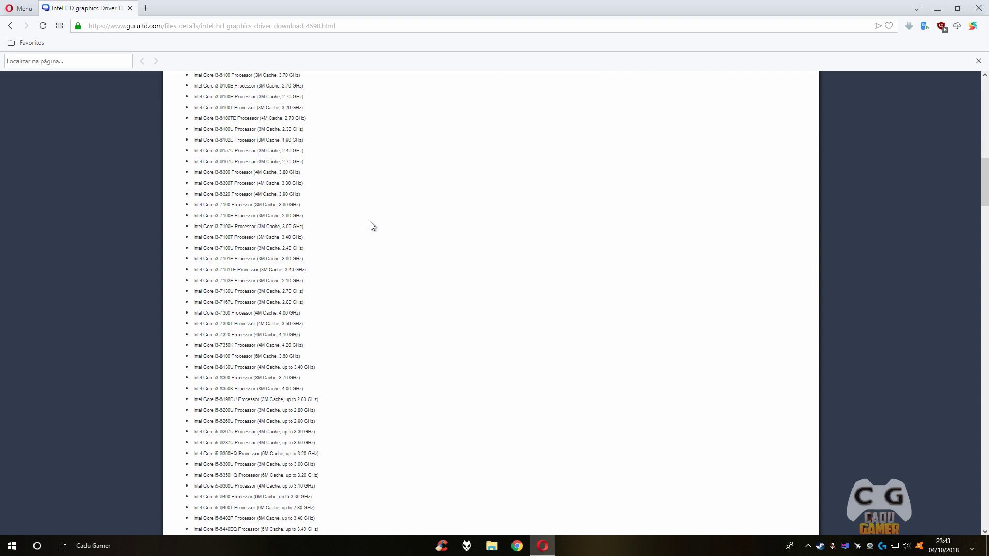
scroll(371, 225, "down", 10)
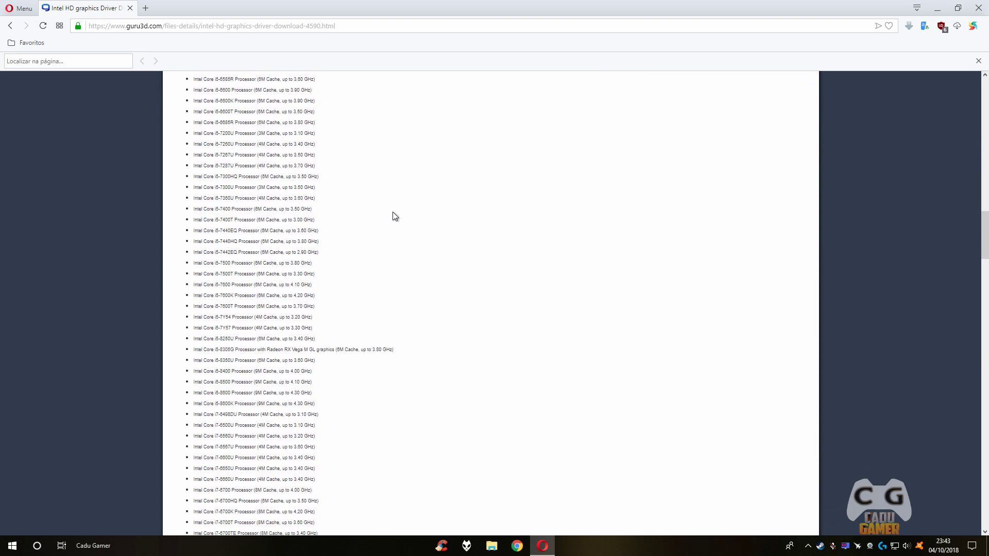
scroll(396, 215, "down", 15)
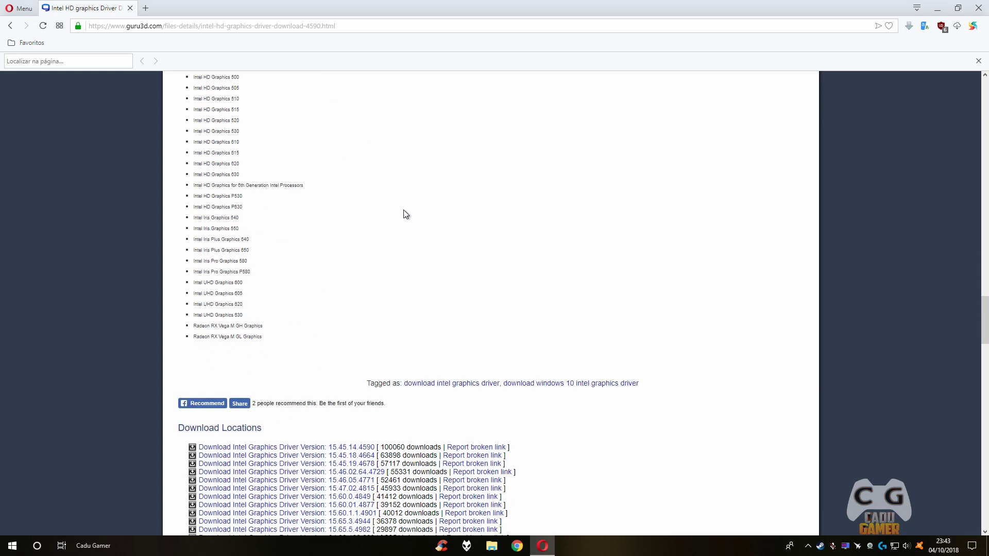
scroll(405, 213, "down", 4)
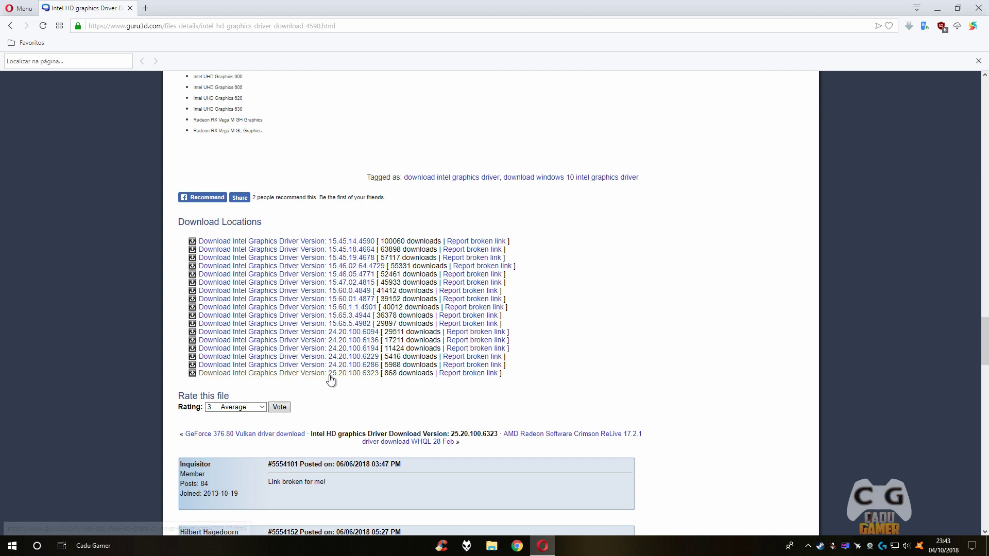
left_click(299, 379)
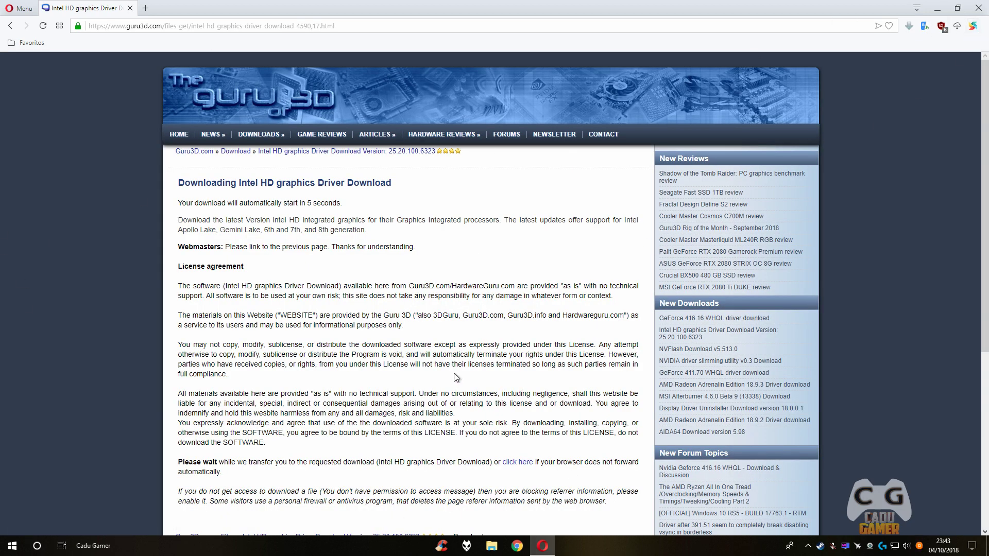
Request the driver download manually and save [Guru3D.com]-win64_25.20.100.6323 as a ZIP file in the Downloads folder
left_click(517, 465)
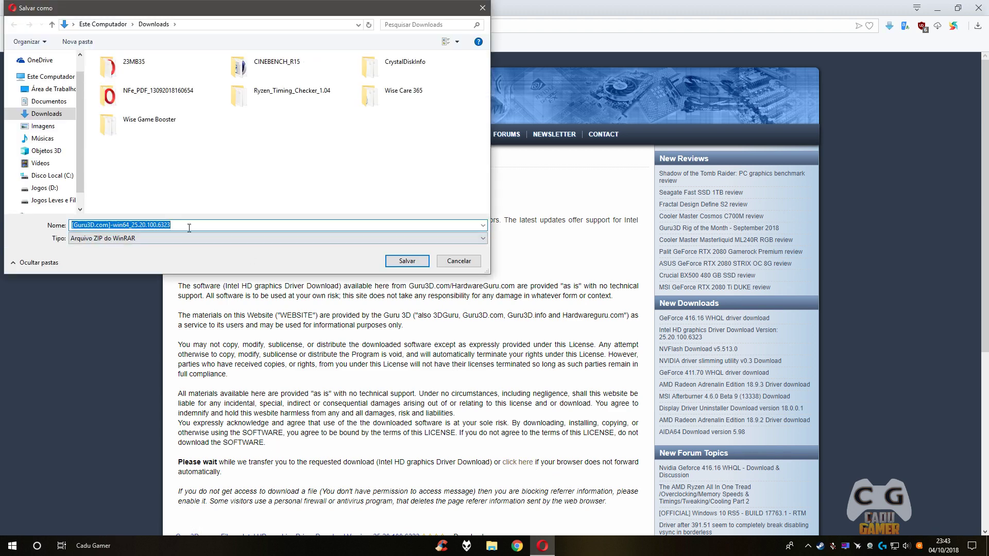
left_click(45, 114)
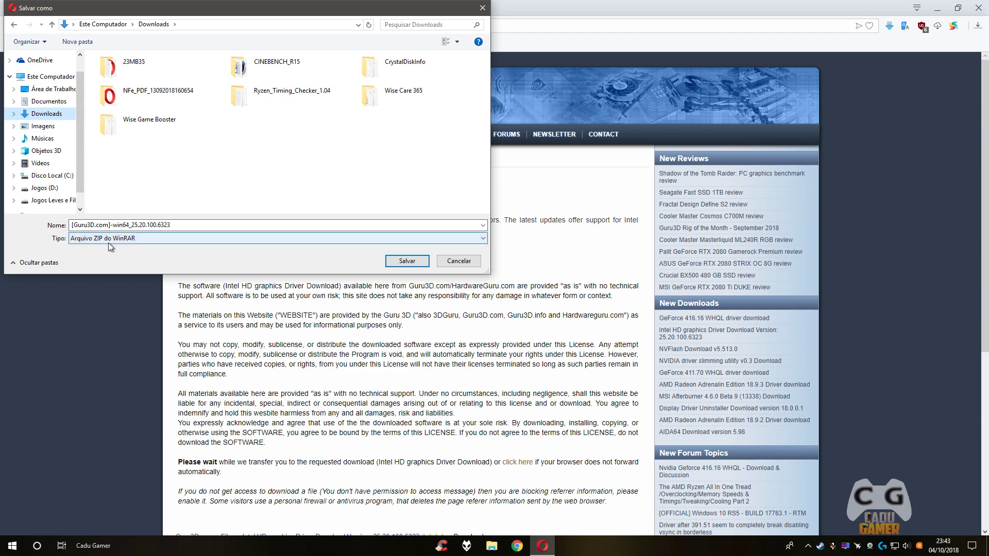
left_click(407, 261)
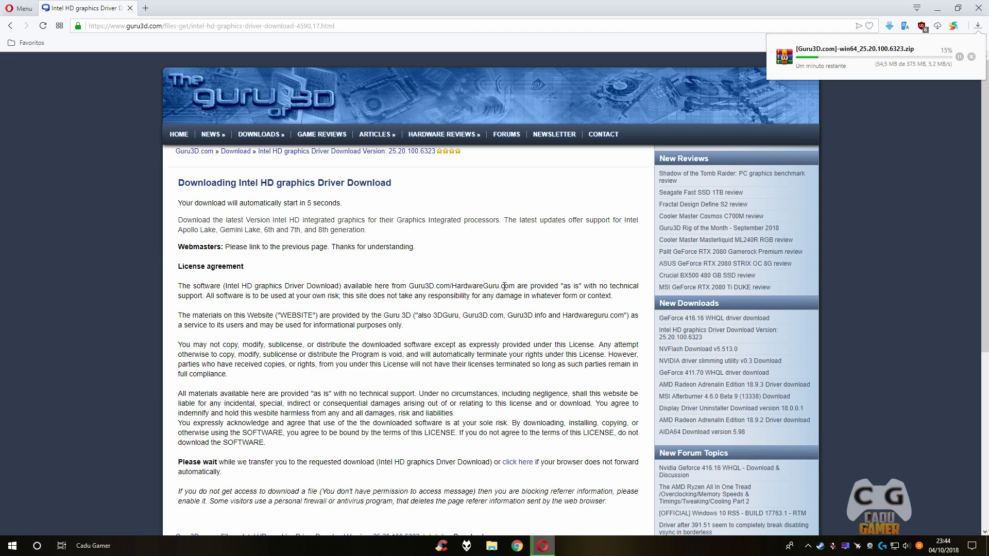
left_click_drag(337, 258, 477, 252)
left_click(237, 230)
left_click_drag(183, 197, 484, 242)
left_click(484, 244)
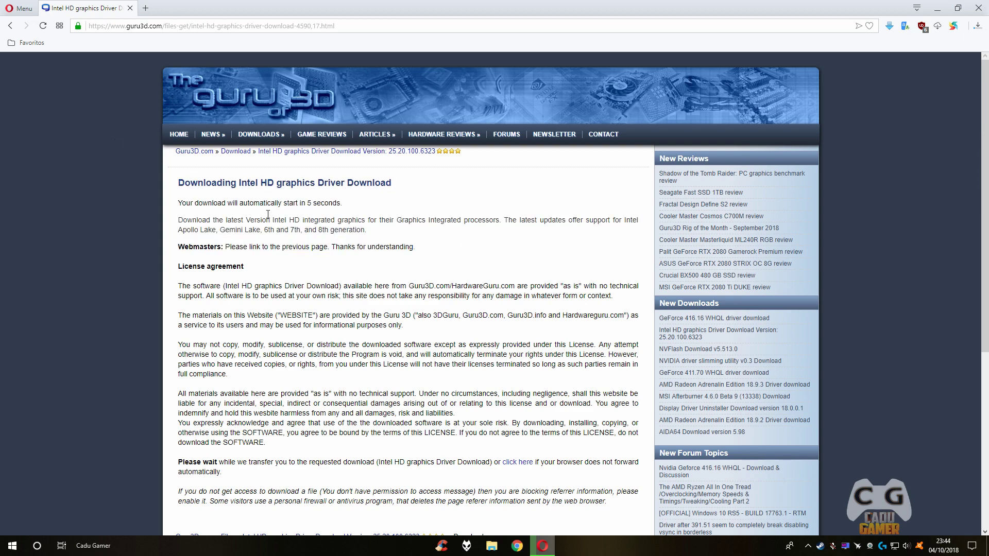
Return to the driver's details page and review its supported Windows versions and release highlights
left_click(10, 26)
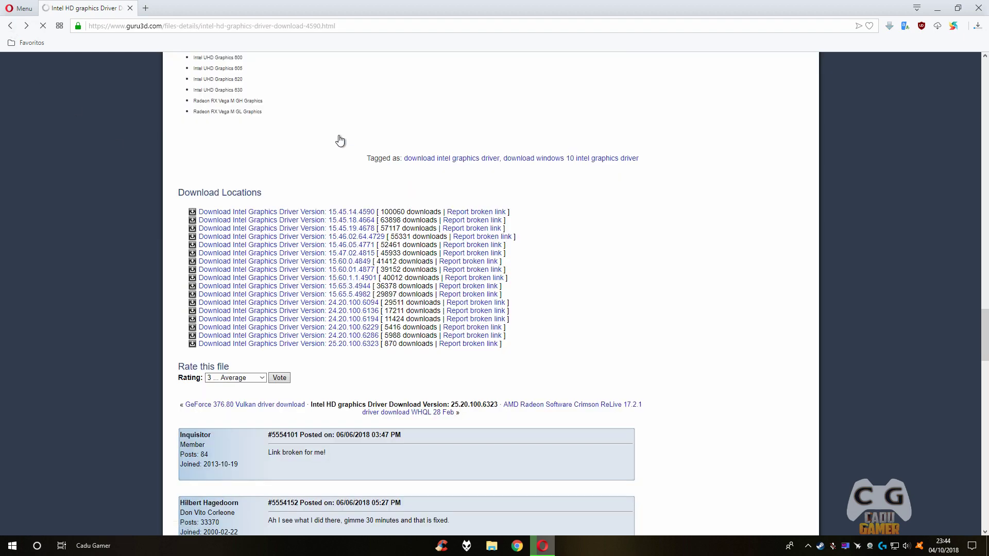
scroll(382, 214, "up", 15)
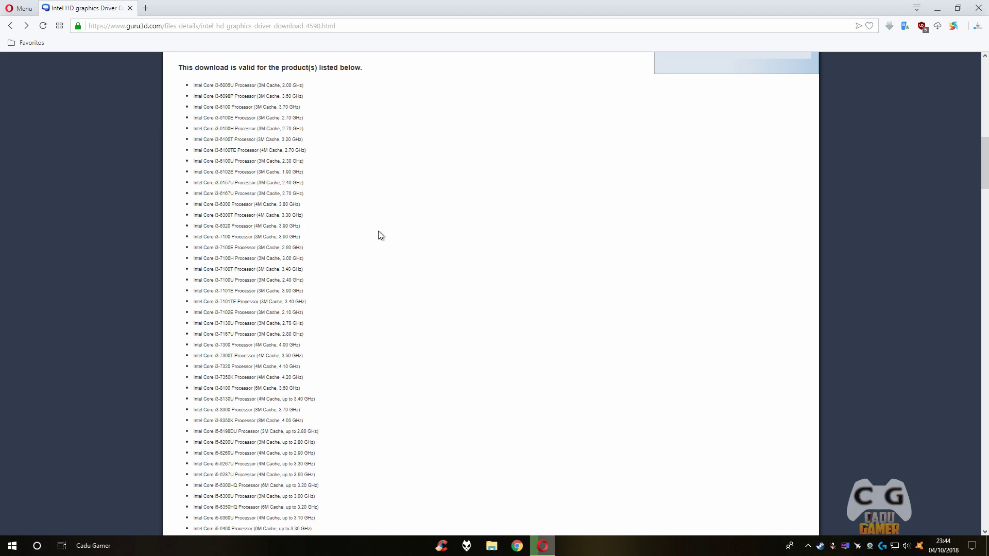
scroll(378, 232, "up", 12)
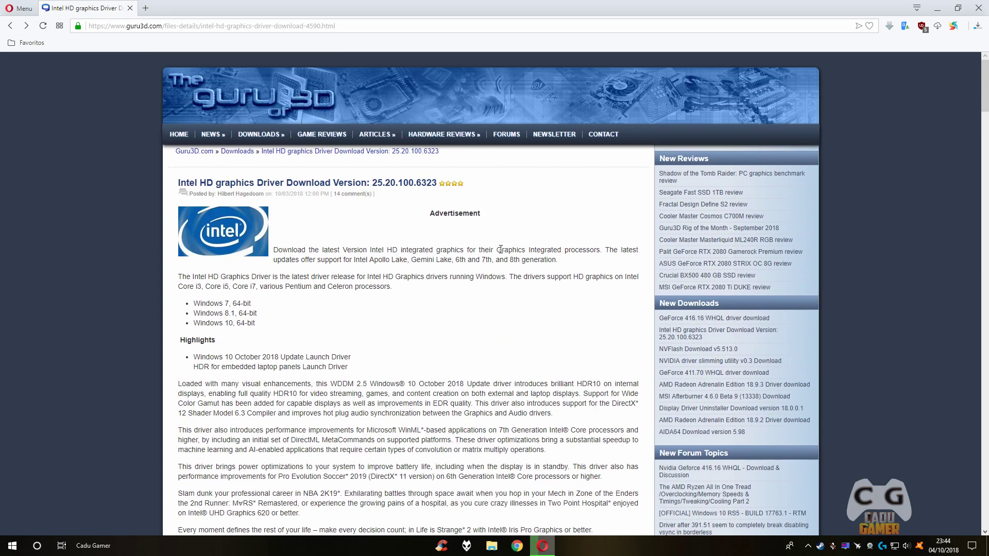
scroll(510, 291, "down", 2)
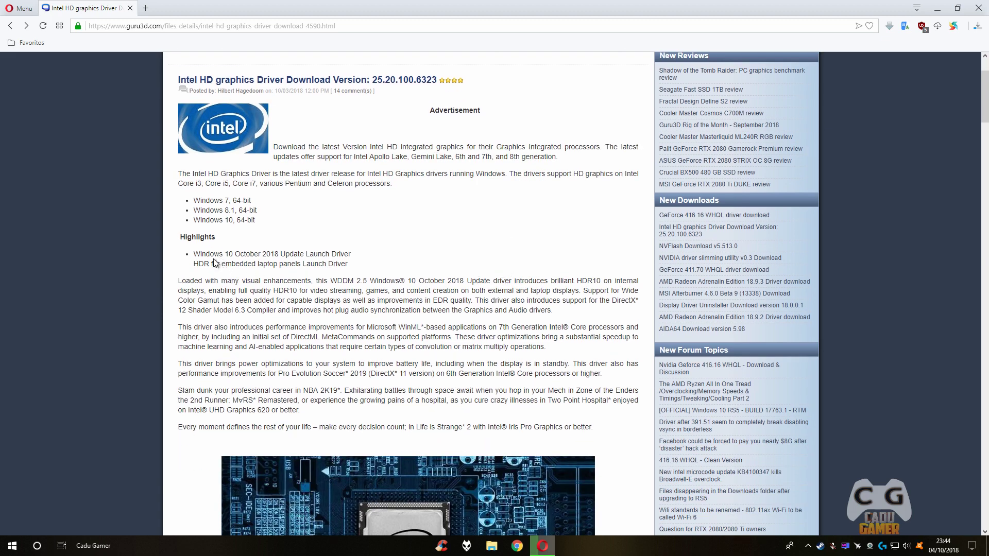
left_click_drag(196, 255, 356, 258)
left_click(358, 258)
left_click_drag(202, 254, 355, 265)
left_click(305, 266)
left_click_drag(187, 267, 346, 273)
left_click(369, 275)
Show the downloaded driver ZIP in its containing folder
left_click(937, 8)
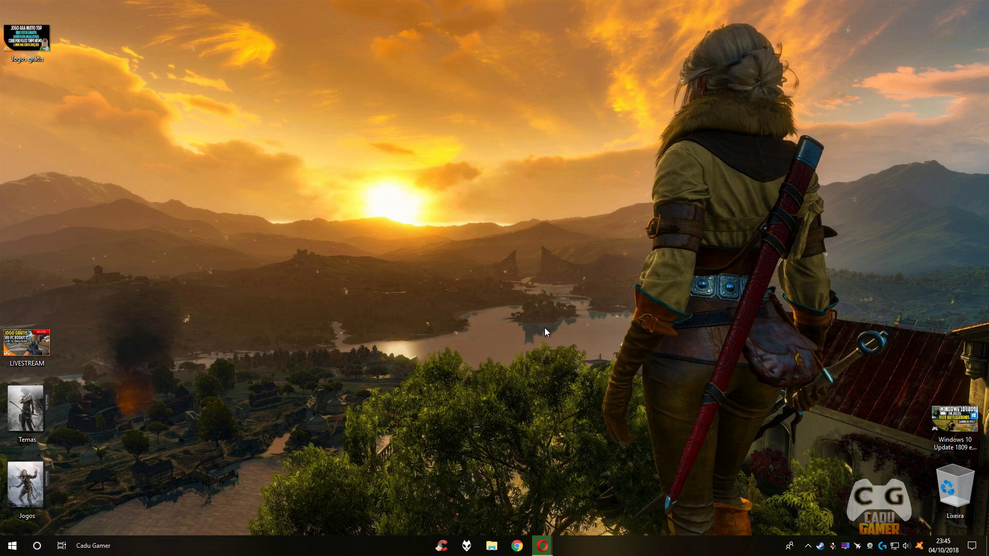
left_click(542, 546)
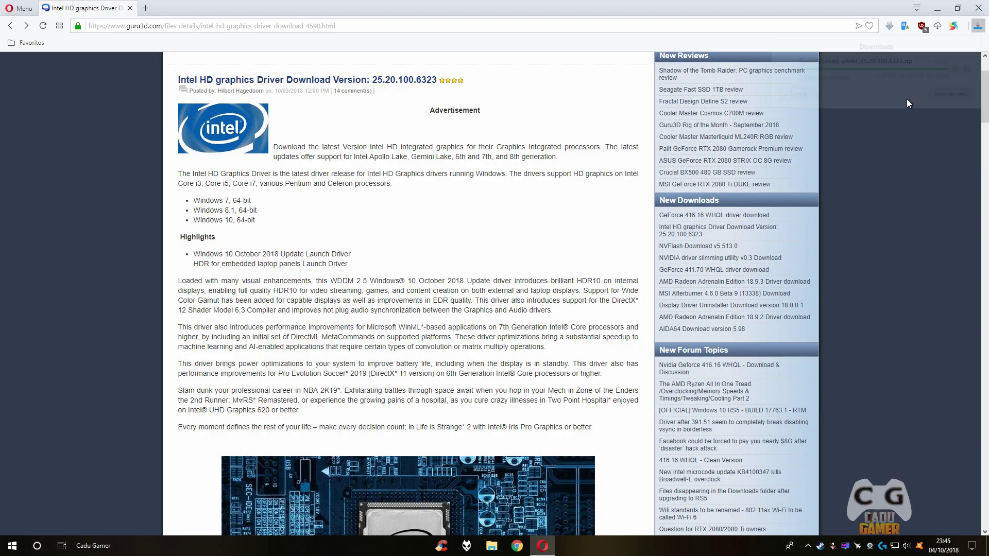
left_click(971, 70)
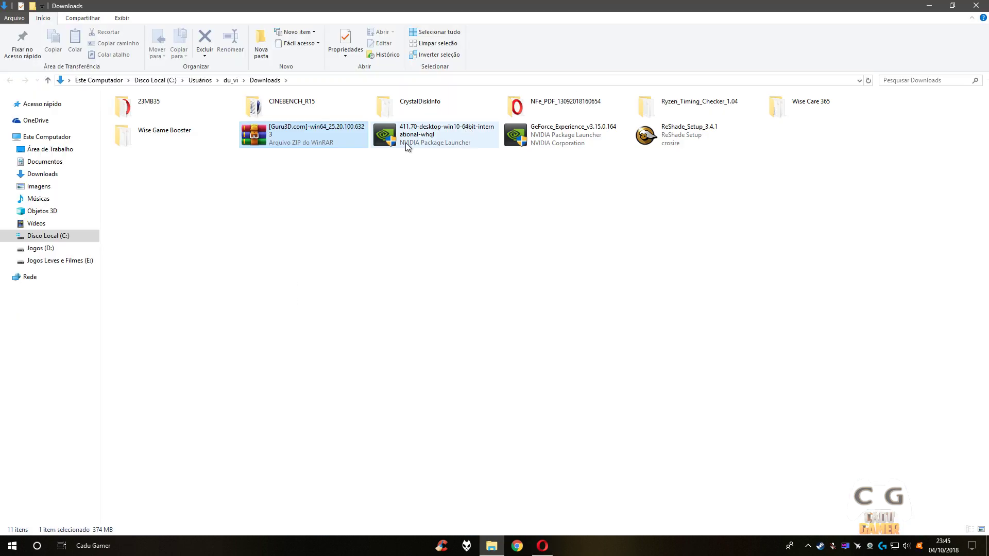
Extract the driver ZIP with WinRAR into the Downloads subfolder [Guru3D.com]-win64_25.20.100.6323
right_click(291, 132)
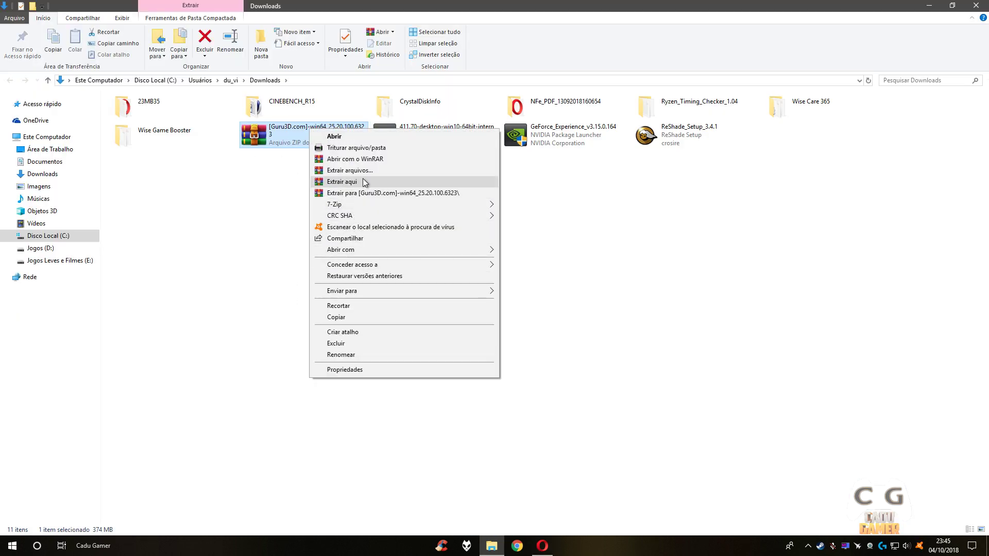
left_click(350, 171)
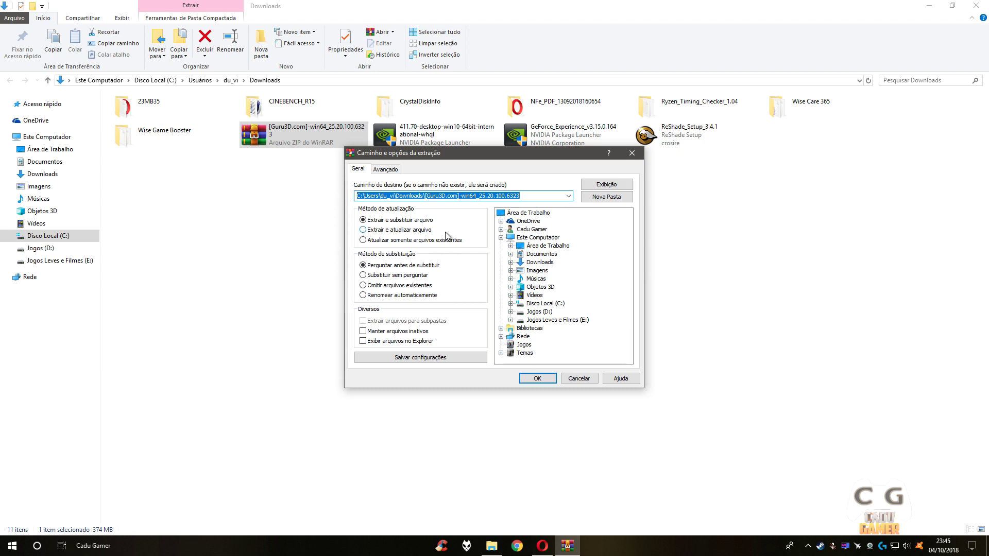
left_click(536, 379)
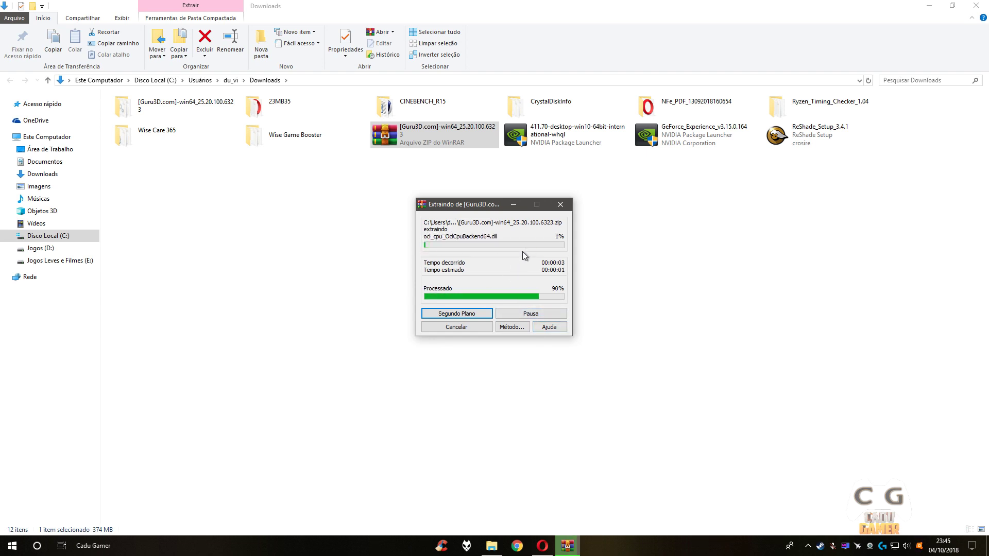
Open the extracted driver folder in tiles view and select the igxpin graphics installer
double_click(193, 110)
left_click(122, 18)
left_click(136, 53)
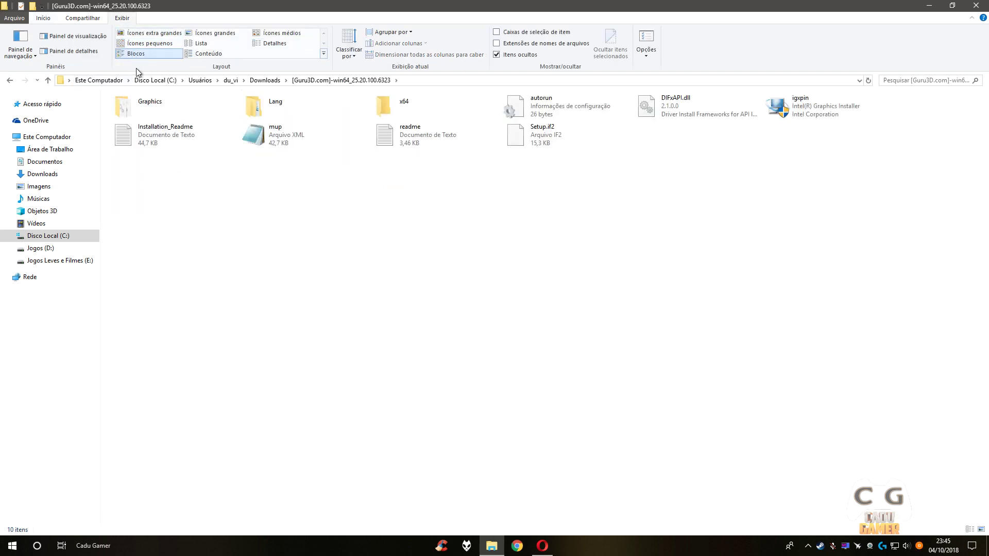
left_click(807, 113)
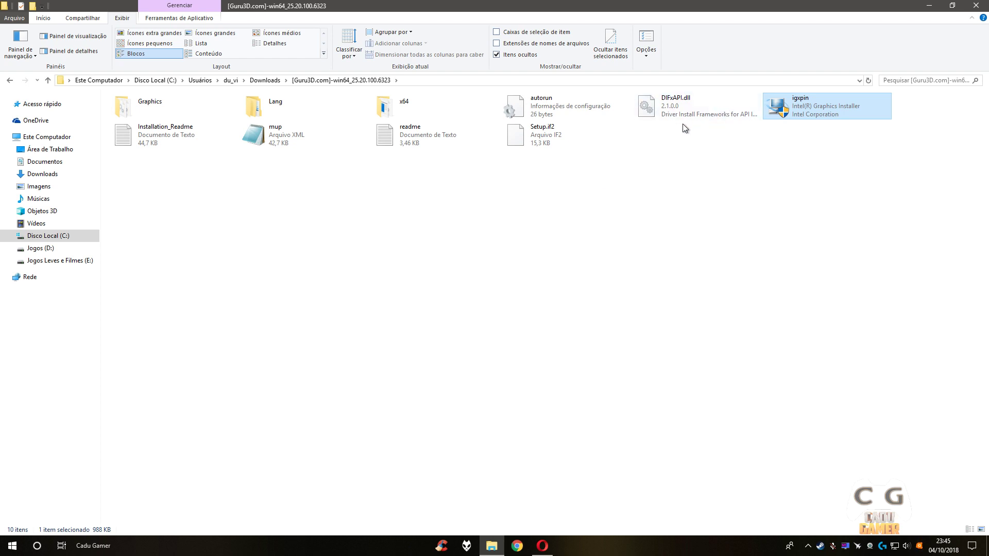
left_click_drag(342, 214, 622, 387)
left_click_drag(293, 186, 764, 459)
left_click_drag(231, 192, 860, 491)
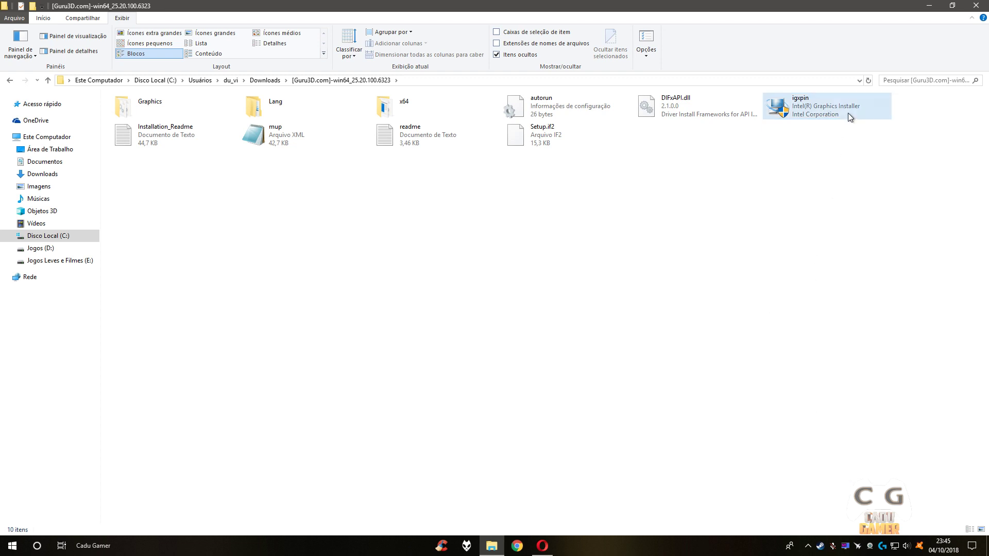
left_click(830, 110)
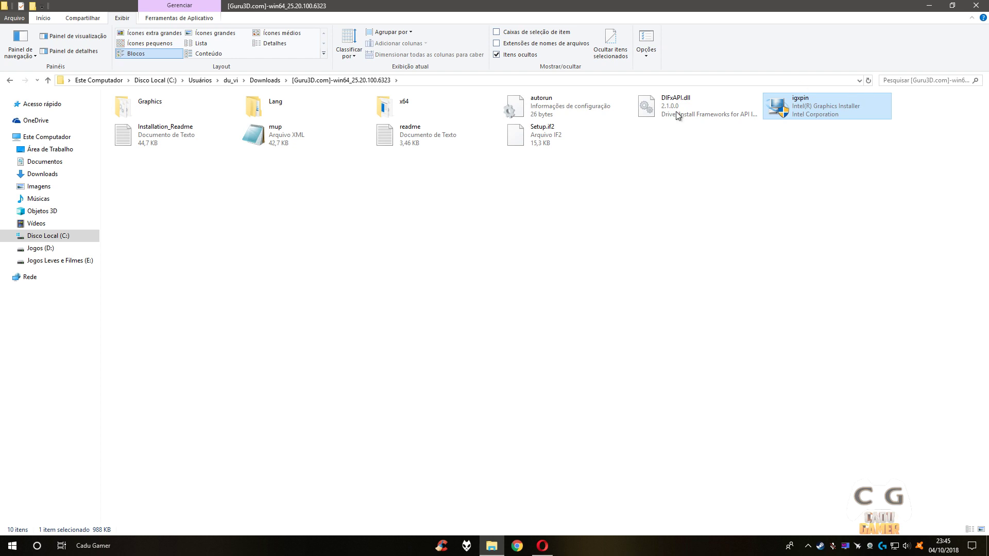
Switch back to Opera and review the supported processors and graphics models, including Intel HD Graphics 610
left_click(12, 546)
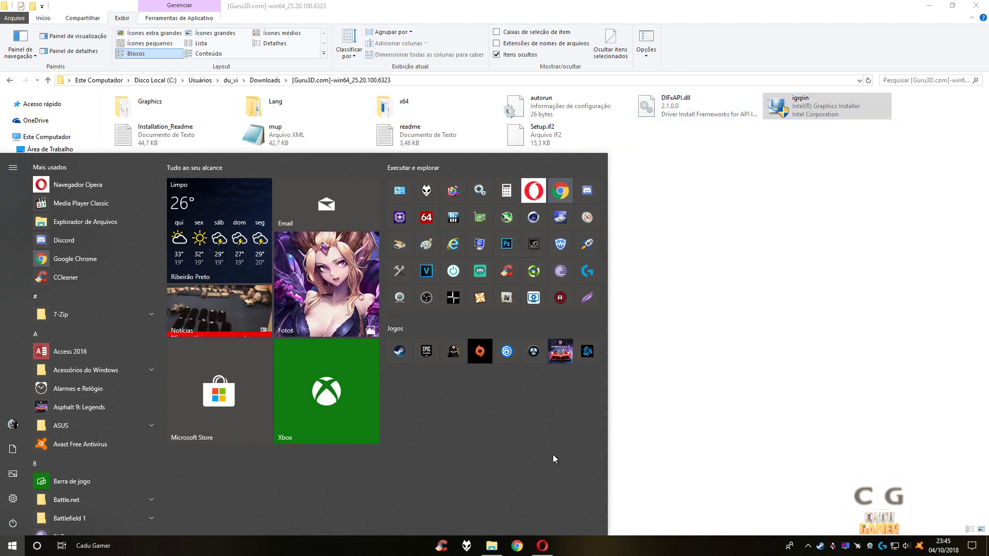
left_click(543, 546)
scroll(315, 362, "down", 10)
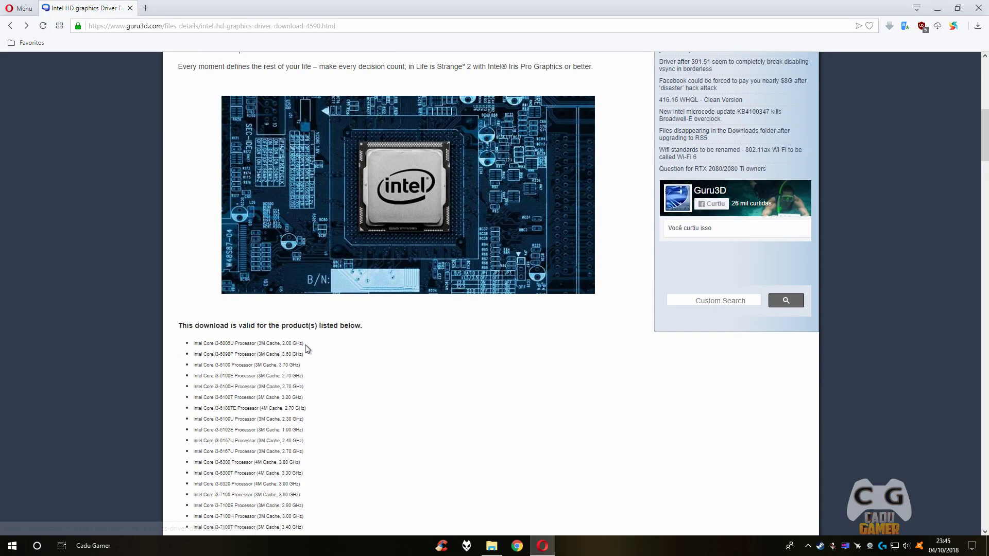
left_click_drag(199, 165, 341, 419)
scroll(315, 359, "down", 6)
left_click_drag(170, 255, 232, 273)
left_click_drag(193, 90, 350, 465)
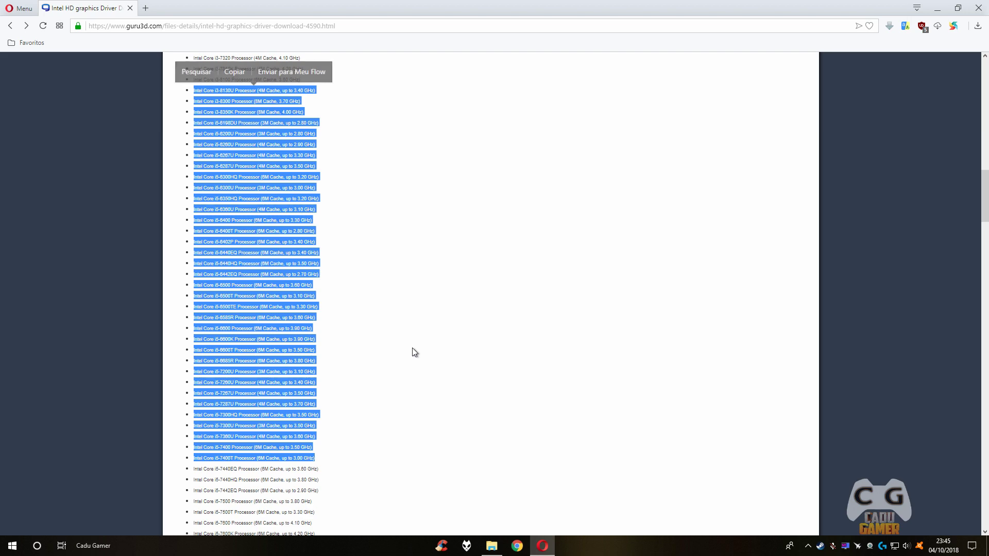
scroll(407, 345, "down", 15)
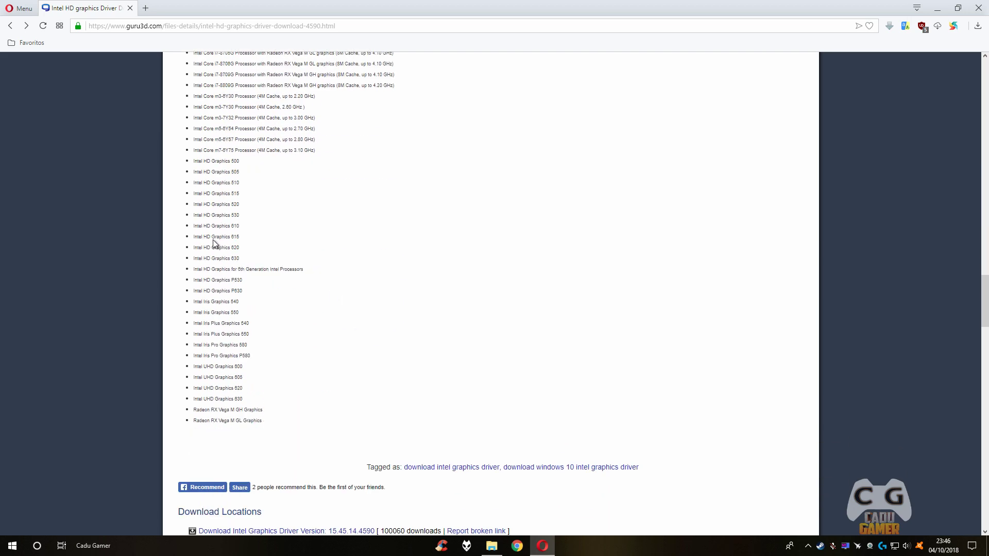
left_click_drag(195, 225, 239, 227)
left_click(328, 233)
Open Device Manager from the Control Panel and minimize the Control Panel window
left_click(6, 540)
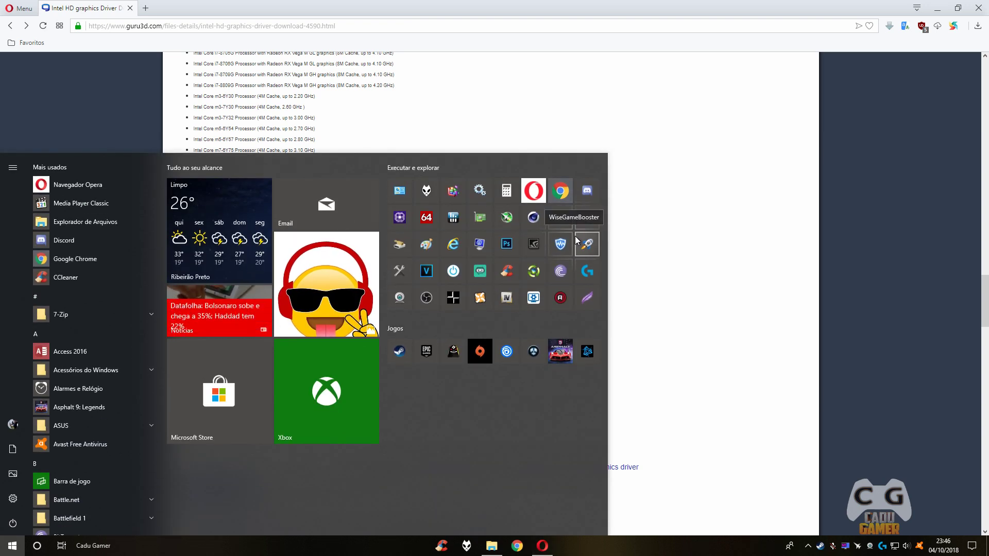
left_click(413, 188)
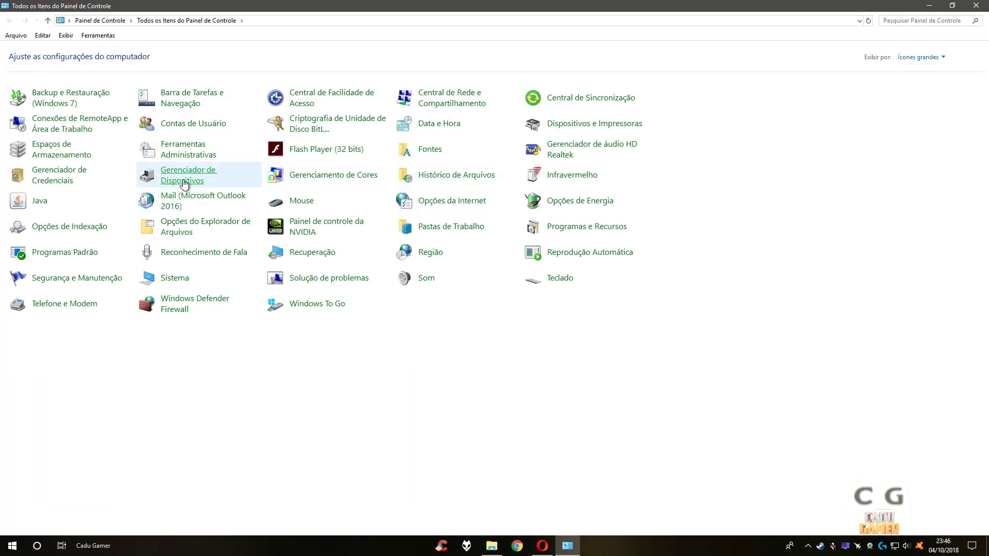
left_click(185, 175)
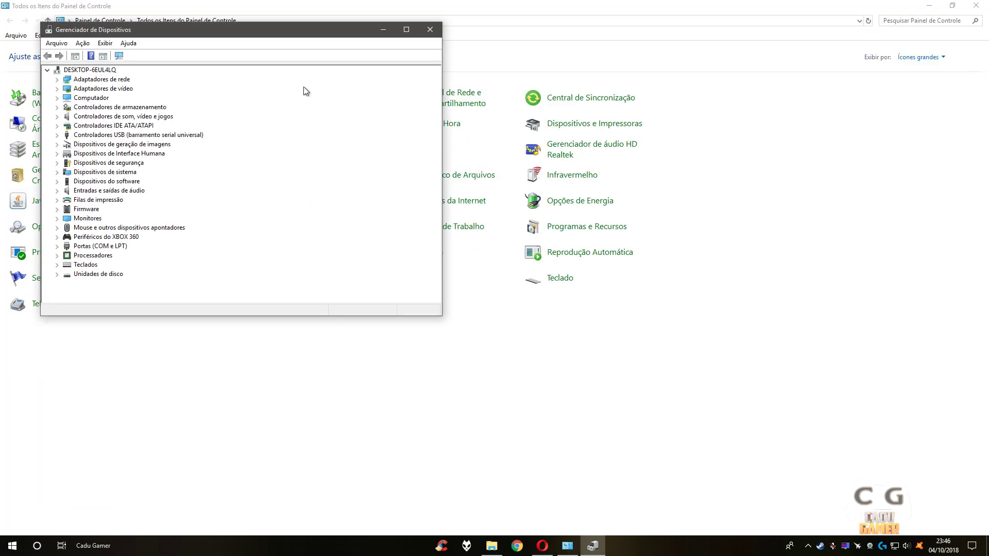
left_click_drag(296, 37, 504, 118)
left_click(929, 6)
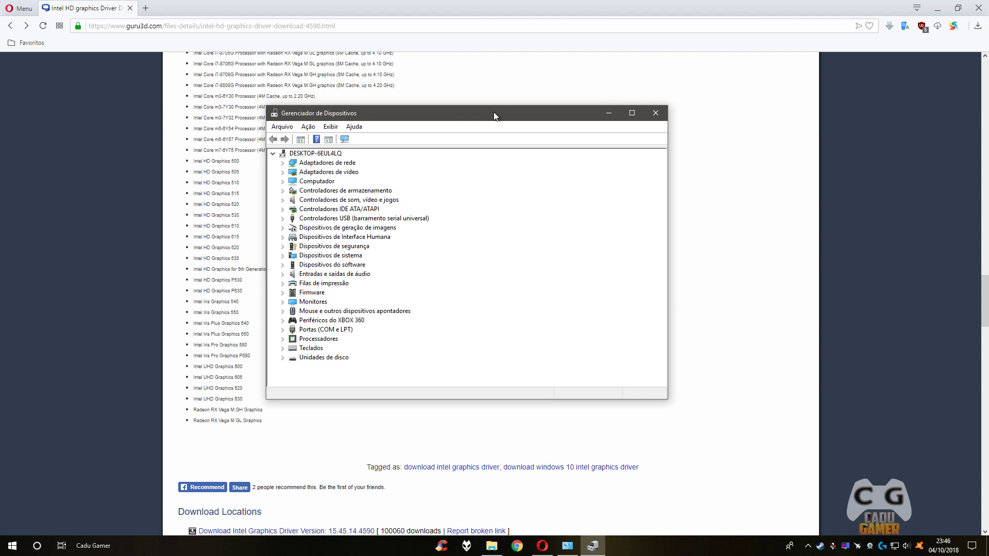
Expand the display adapters in Device Manager and open the NVIDIA GeForce GTX 1060 3GB's properties
left_click(327, 173)
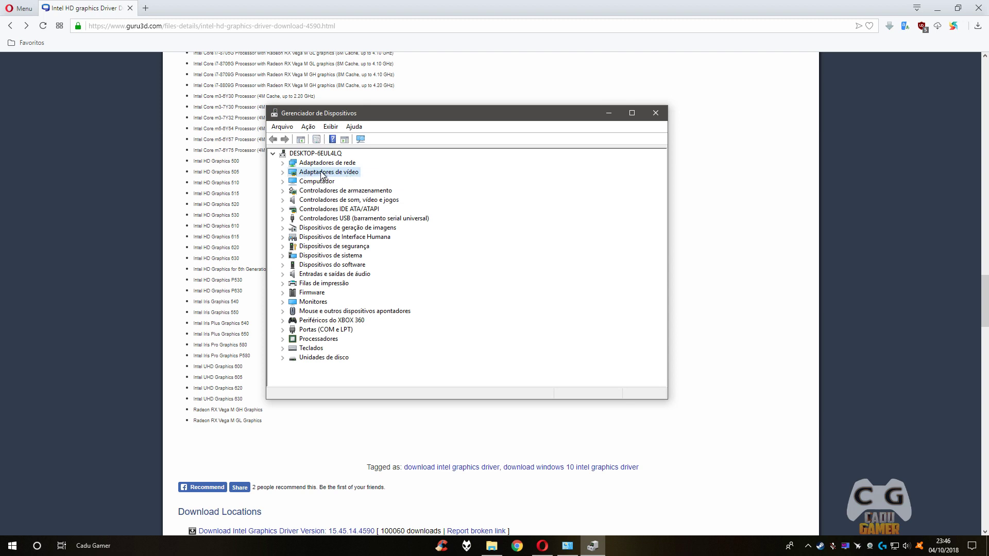
double_click(328, 173)
mouse_move(416, 119)
left_mouse_down()
mouse_move(386, 137)
mouse_move(411, 128)
left_mouse_up()
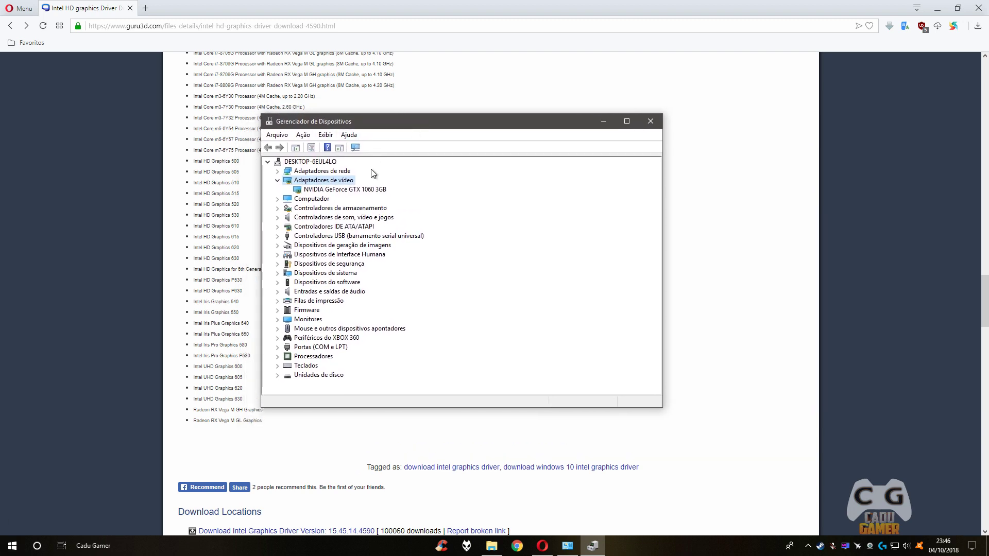
double_click(326, 191)
left_click_drag(475, 151, 605, 136)
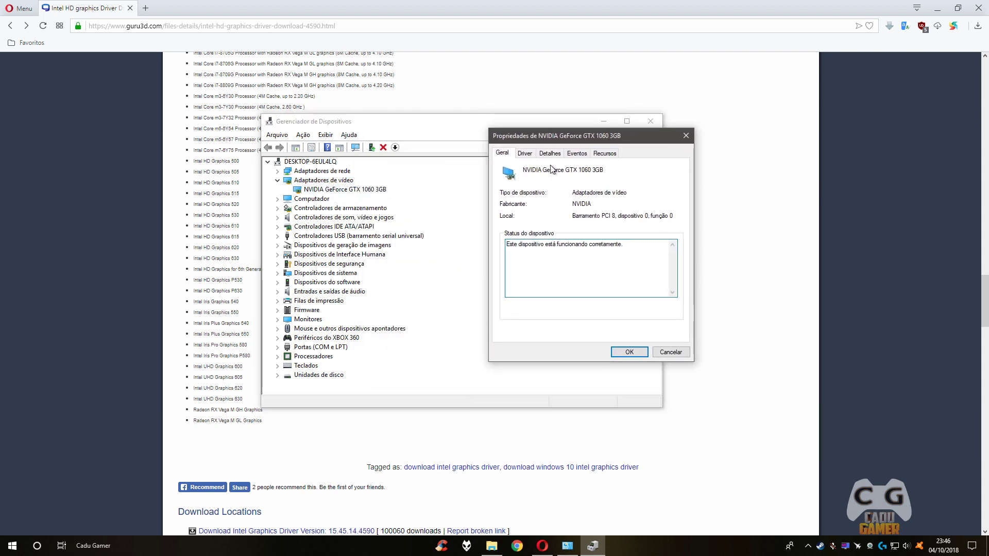
Start a driver update for the display adapter, choosing to look for driver software on the computer
left_click(525, 153)
left_click_drag(575, 134, 530, 119)
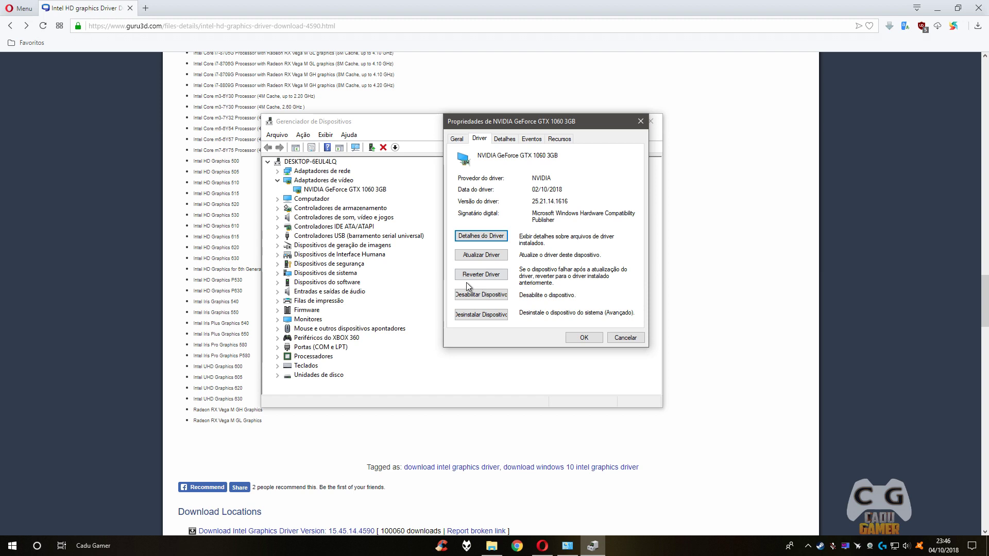
left_click(489, 256)
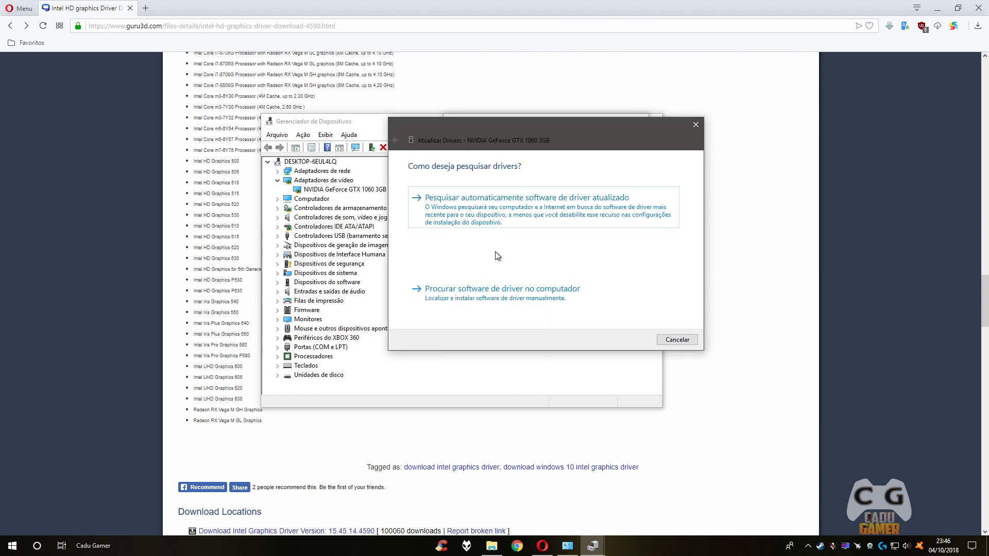
left_click(515, 299)
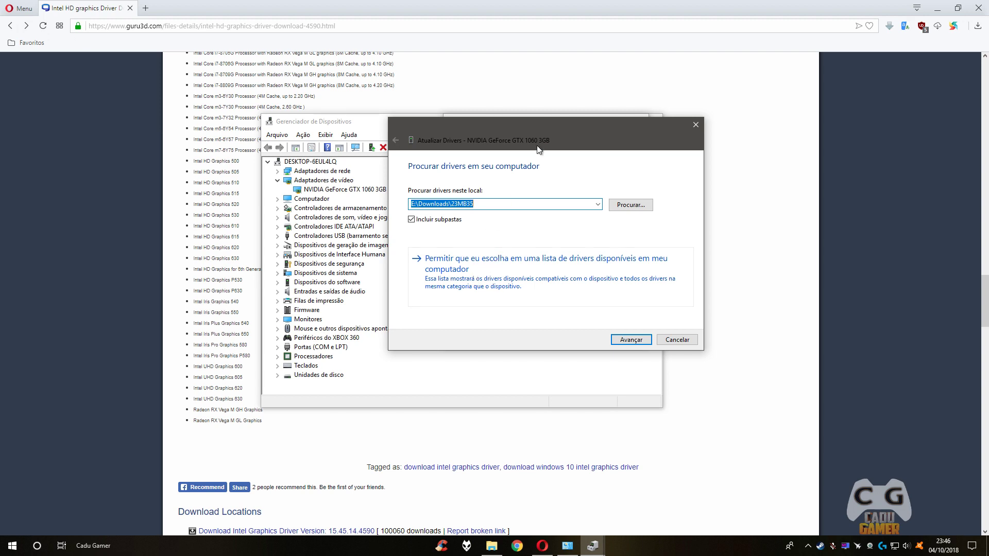
Set the driver search location to the [Guru3D.com]-win64_25.20.100.6323 folder in Downloads
left_click_drag(536, 151, 479, 100)
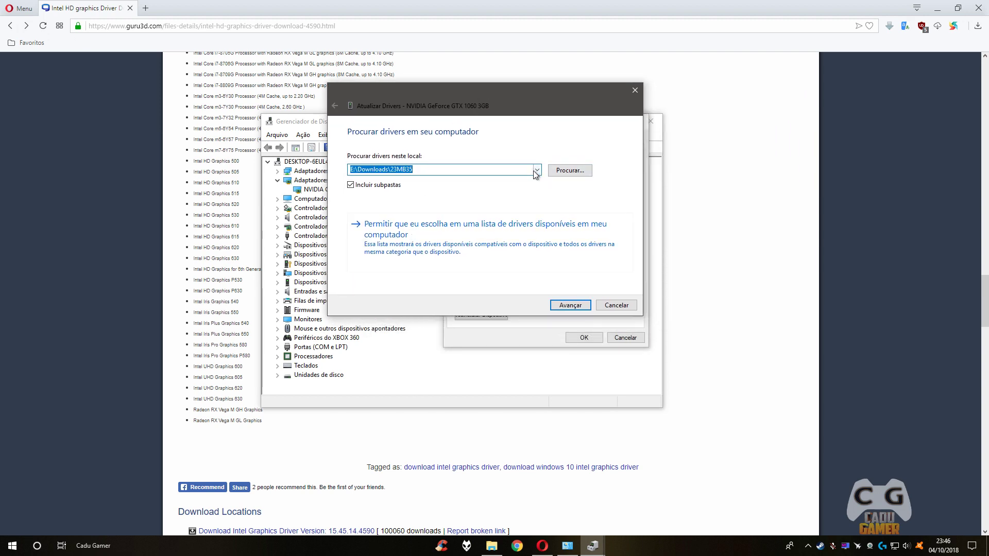
left_click(569, 170)
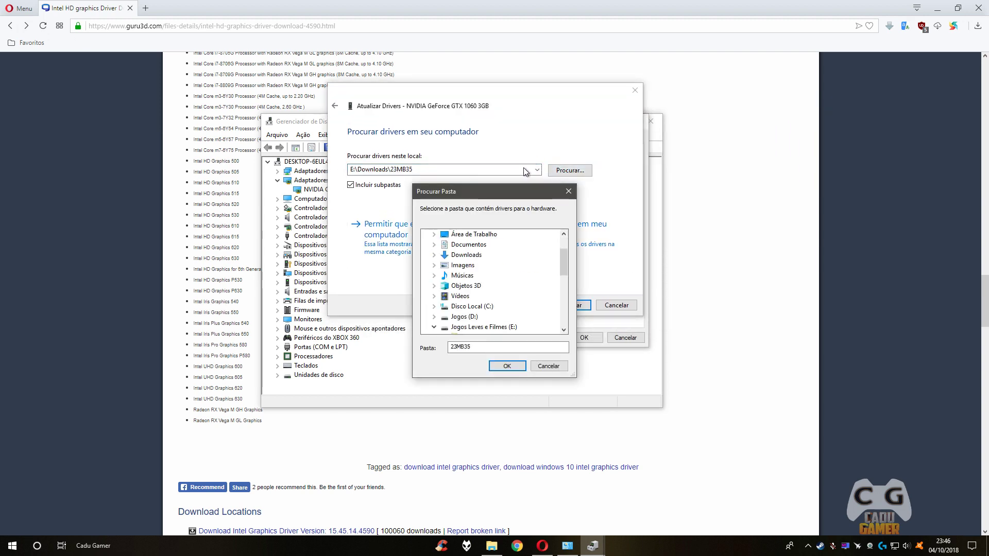
left_click_drag(513, 196, 399, 119)
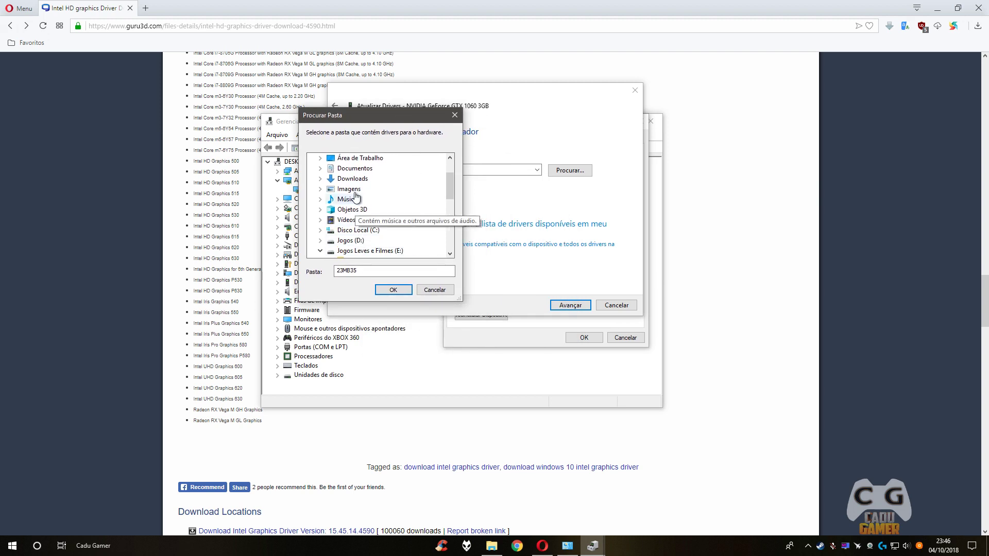
double_click(352, 179)
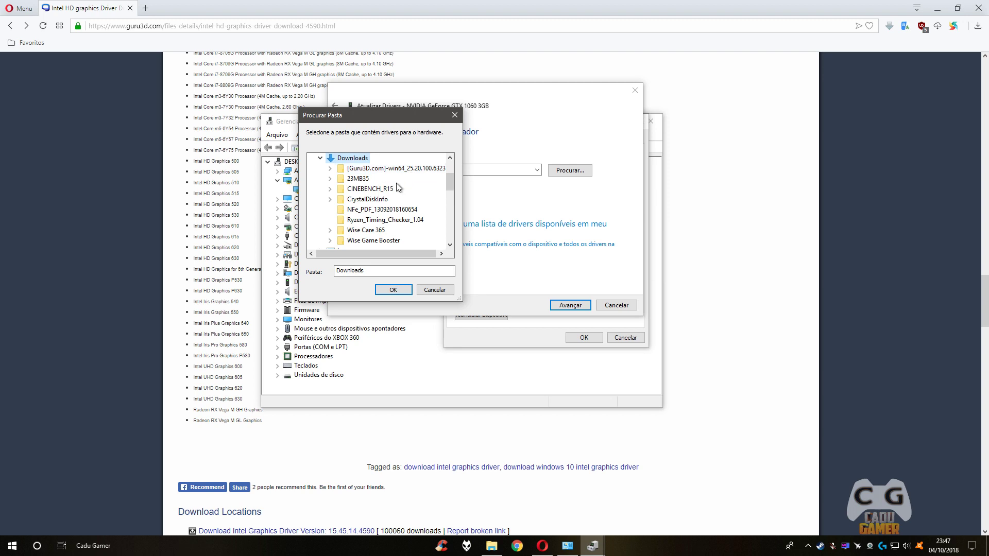
double_click(385, 170)
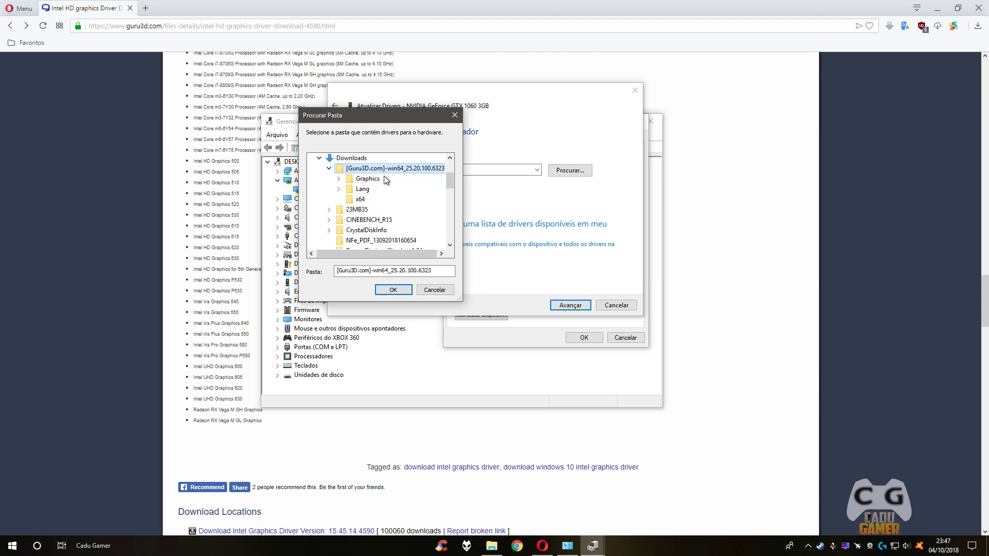
left_click(392, 289)
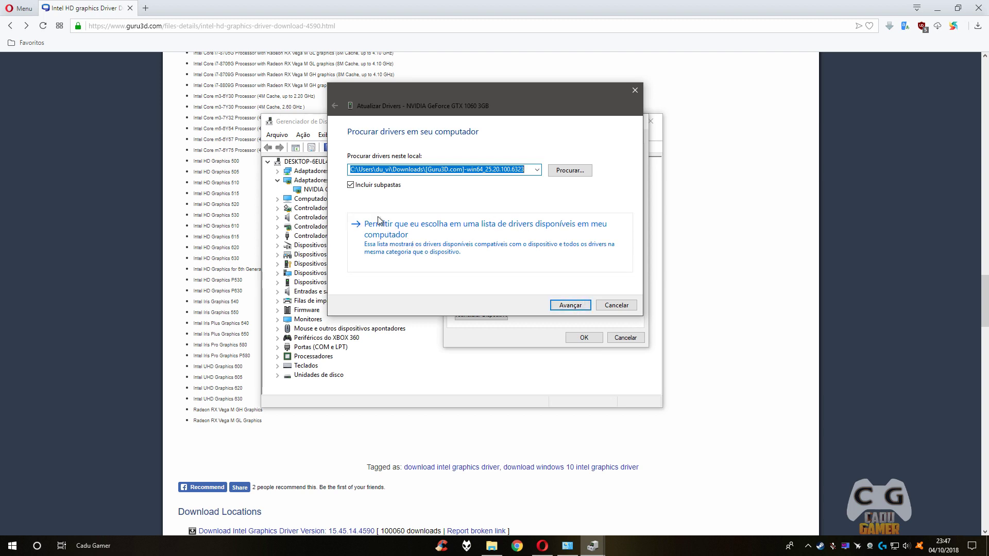
Return to the search method choice, open the list of drivers available on the computer, and choose to install from disk
left_click(335, 105)
left_click(438, 258)
left_click(498, 242)
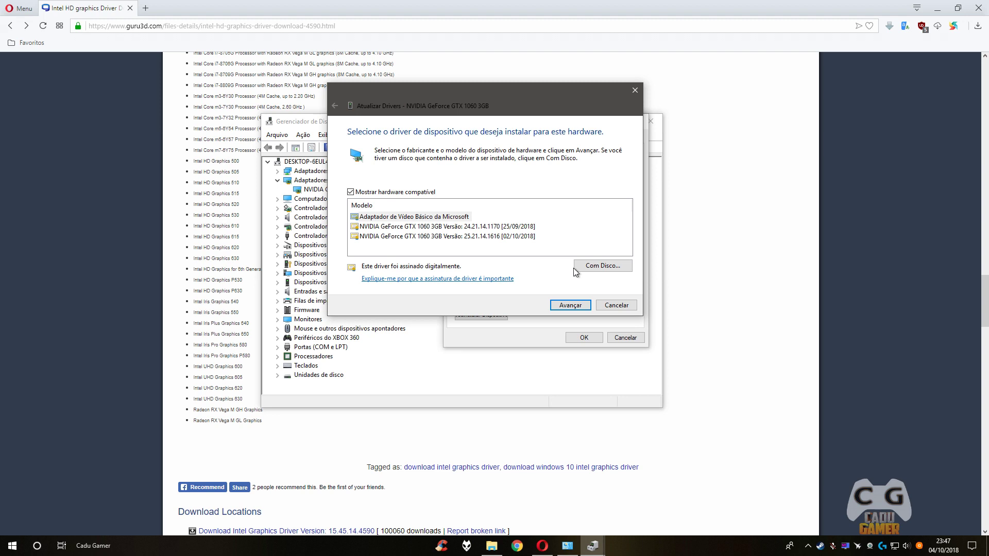
left_click(600, 267)
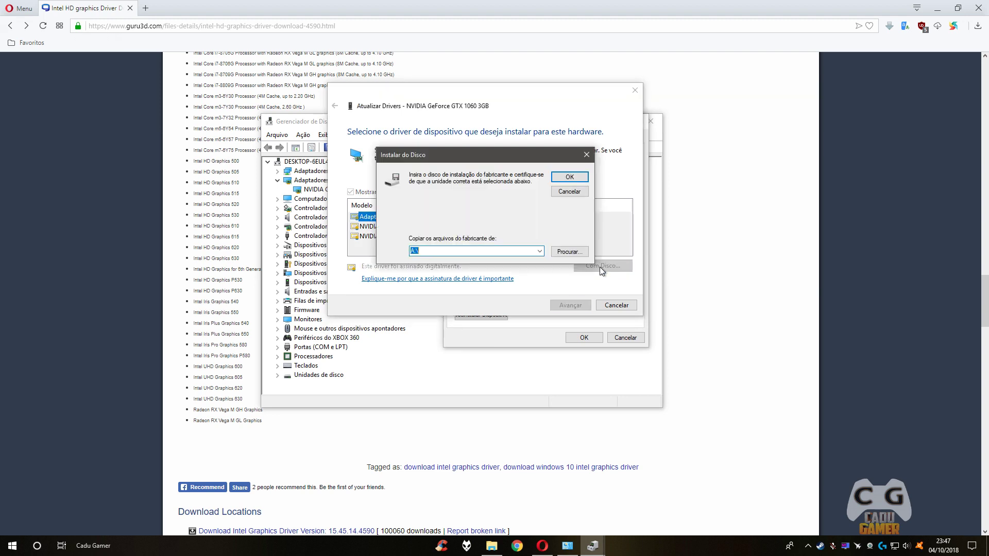
Open the file browser for the manufacturer's files, enlarge it, and choose the Blocos view
left_click_drag(528, 159, 452, 107)
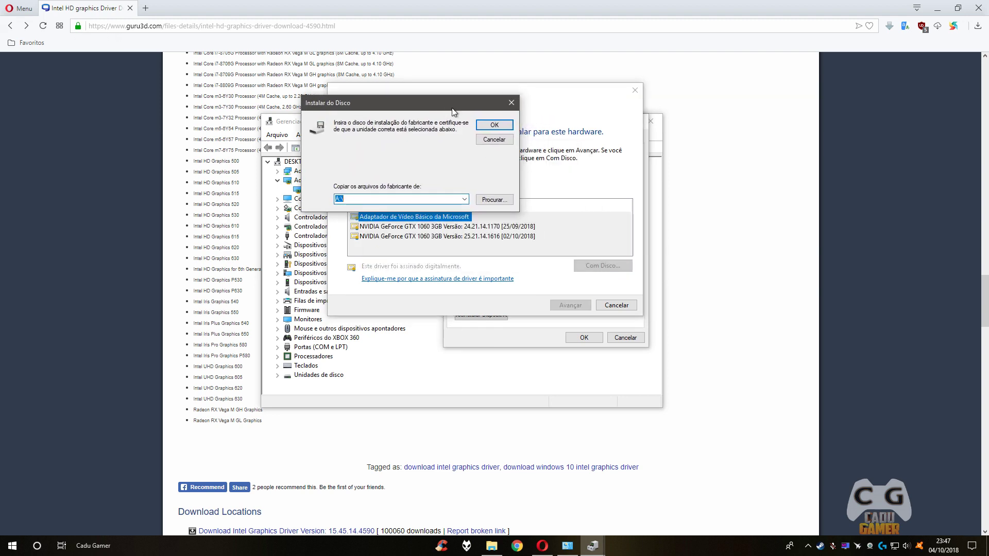
left_click(495, 200)
left_click_drag(425, 116, 357, 74)
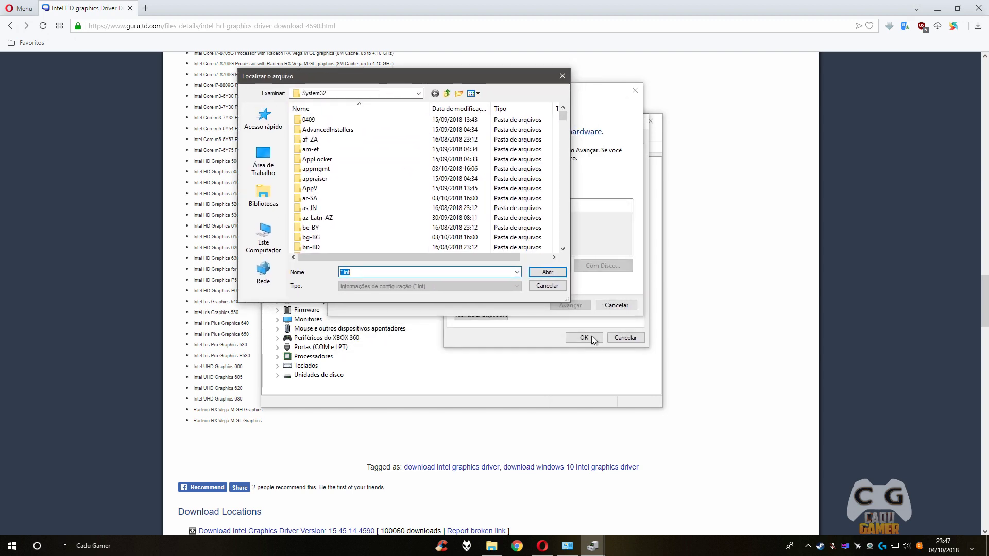
left_click_drag(570, 303, 810, 427)
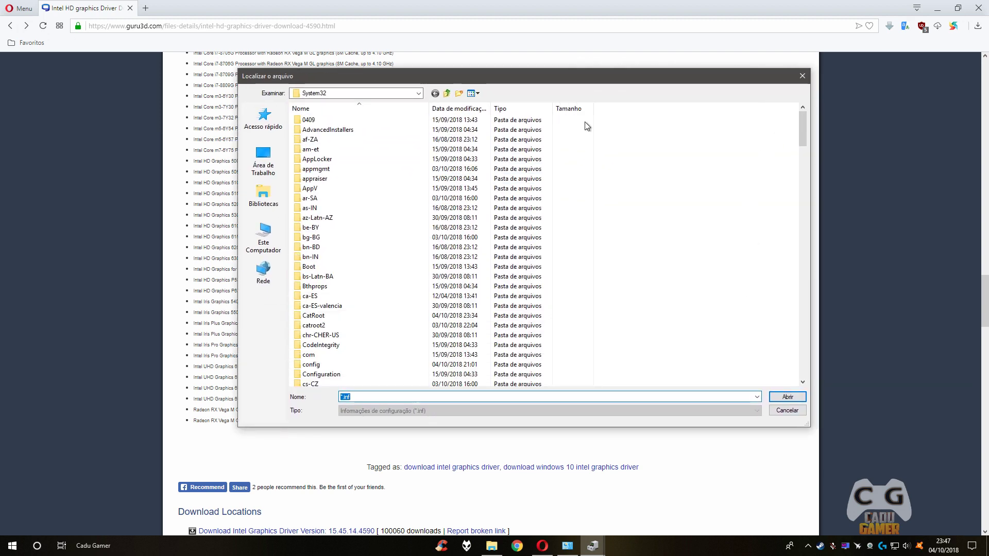
left_click(473, 94)
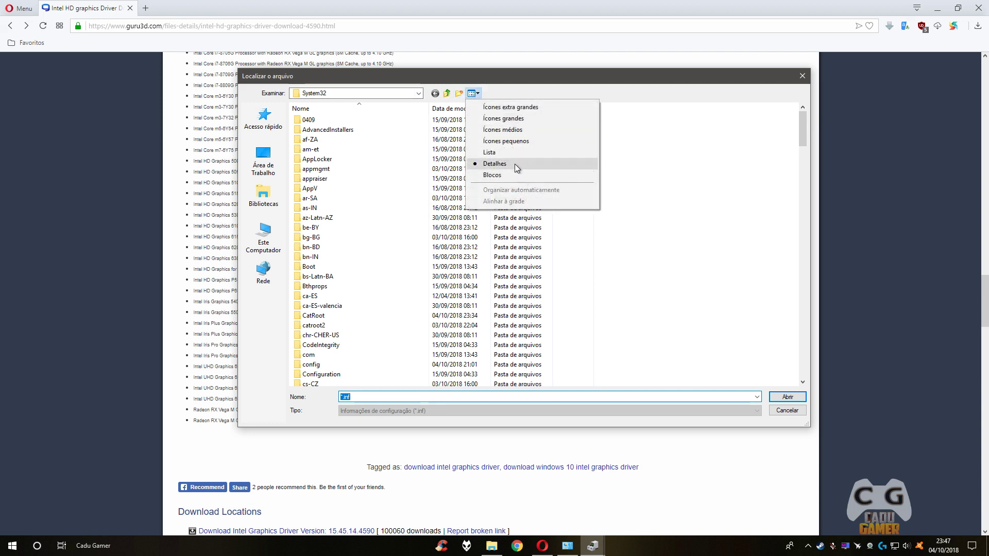
left_click(513, 175)
Choose autorun.inf from the [Guru3D.com]-win64_25.20.100.6323 folder in Downloads as the manufacturer's file, and cancel the install from disk
left_click(264, 237)
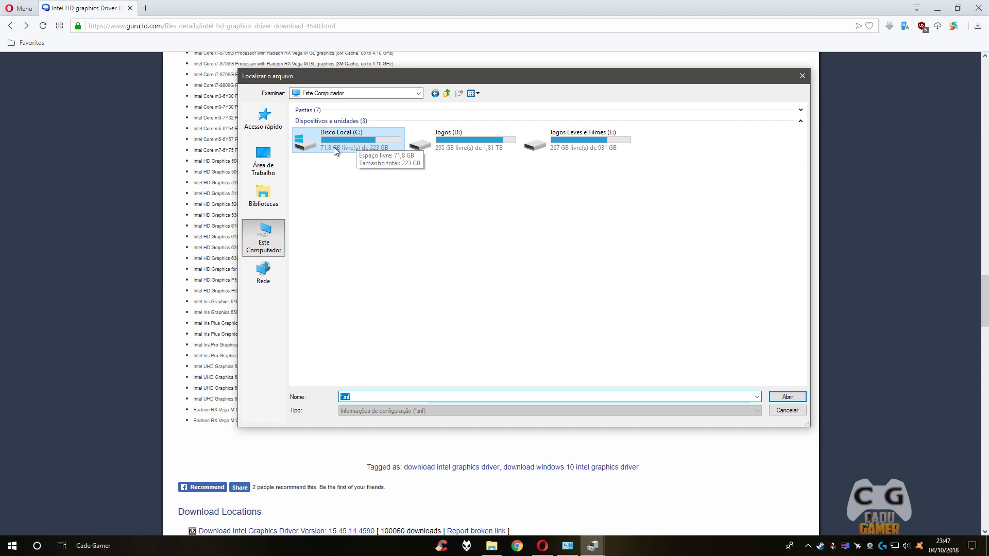
double_click(347, 142)
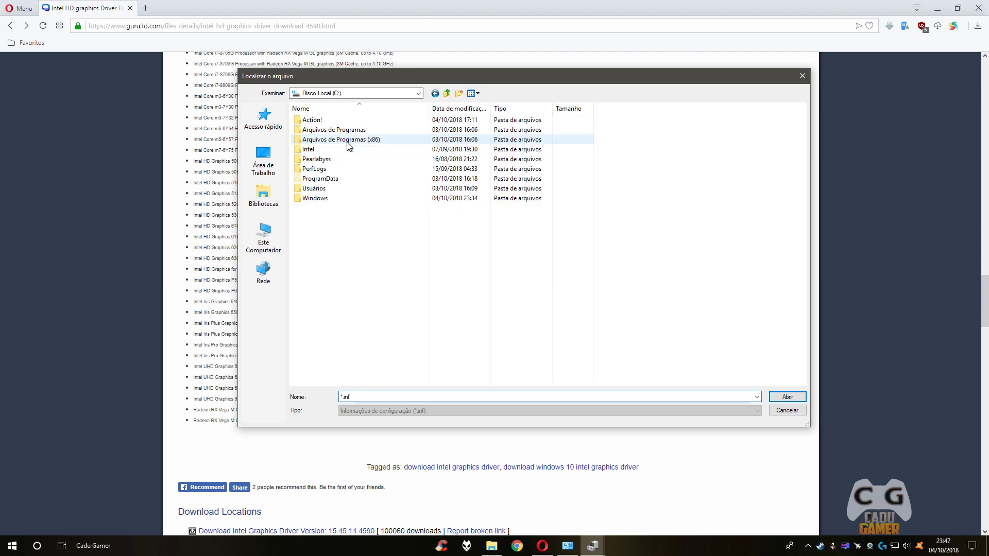
double_click(315, 189)
double_click(320, 140)
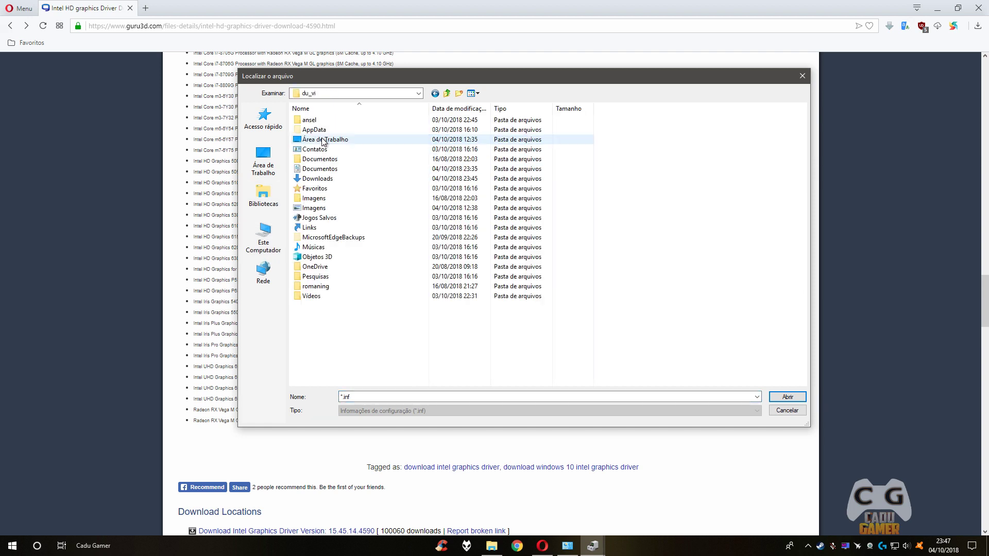
double_click(328, 183)
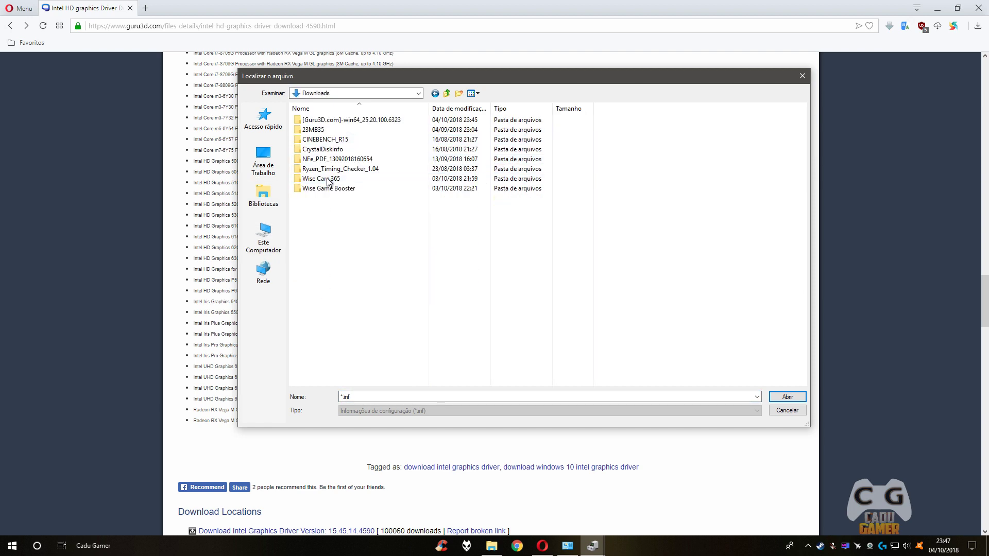
double_click(325, 120)
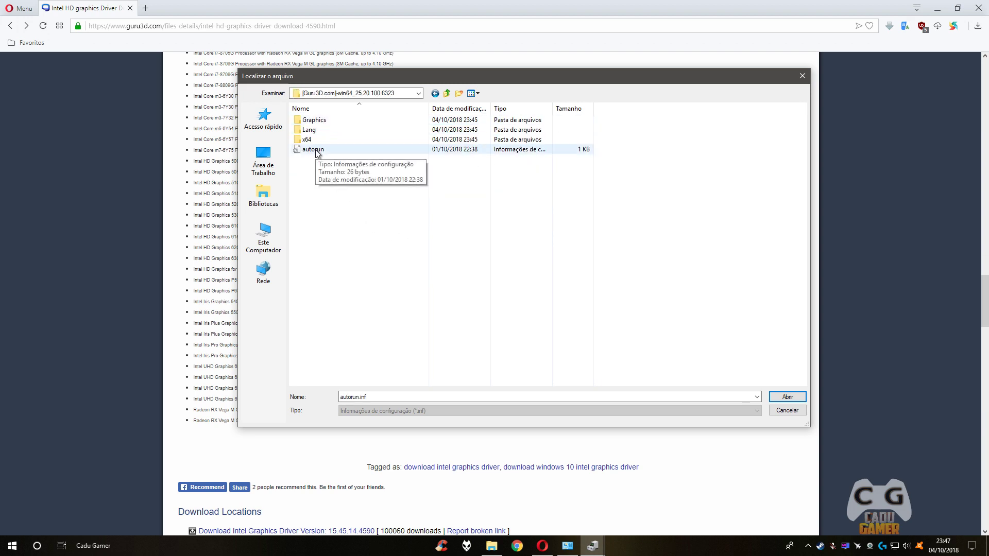
left_click(330, 151)
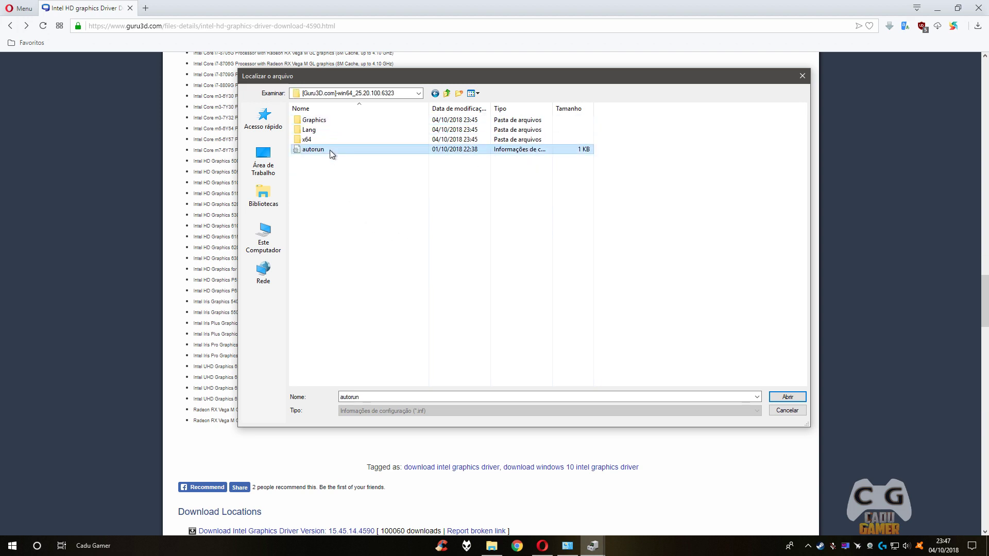
left_click(788, 398)
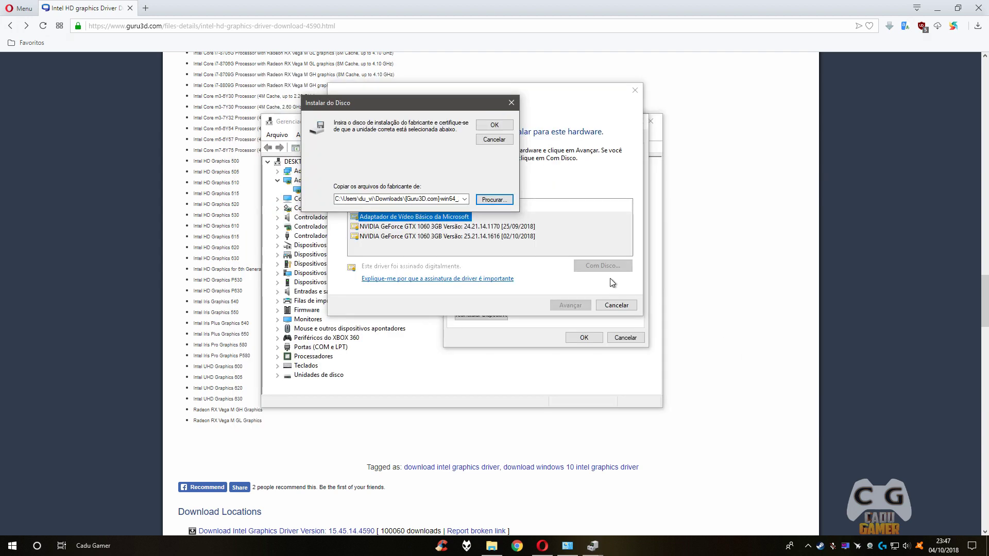
left_click_drag(464, 103, 608, 114)
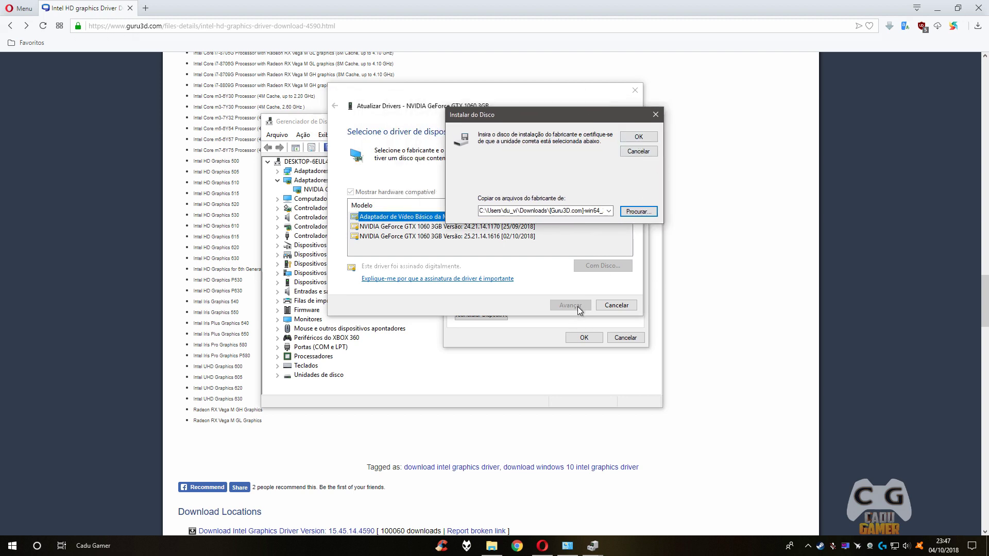
left_click_drag(510, 114, 437, 110)
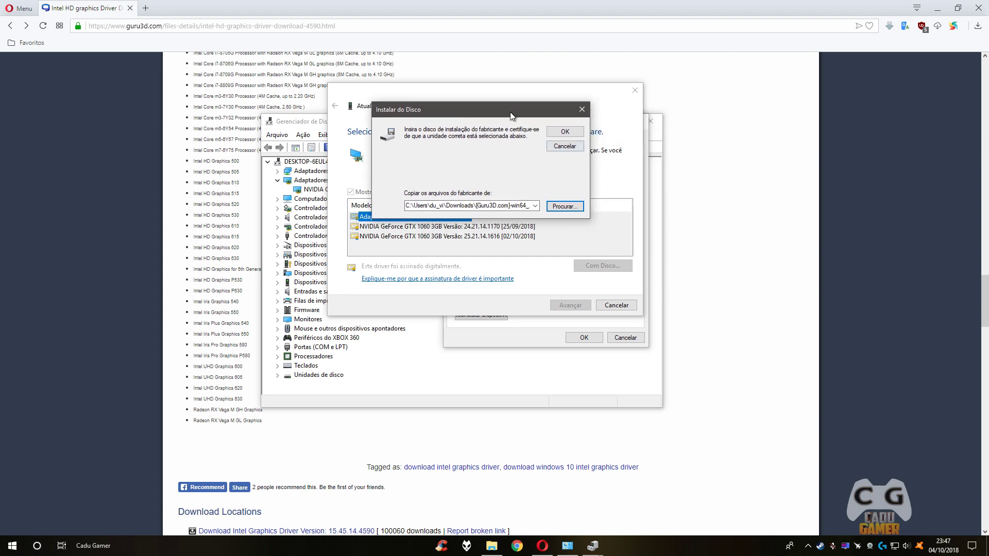
left_click(565, 146)
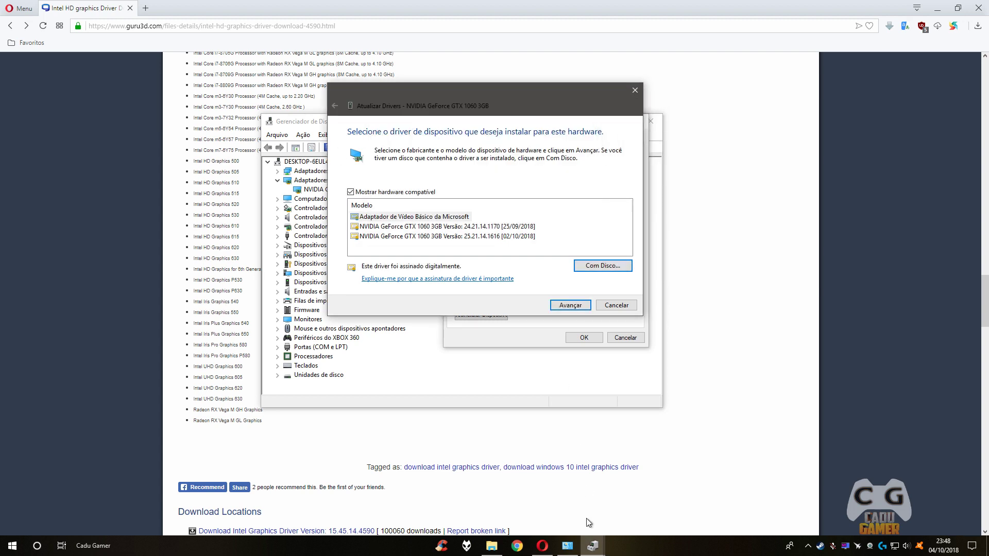
Switch to Opera and review the supported Intel Core processors and graphics models on the Guru3D download page
left_click(543, 546)
left_click_drag(199, 106, 335, 176)
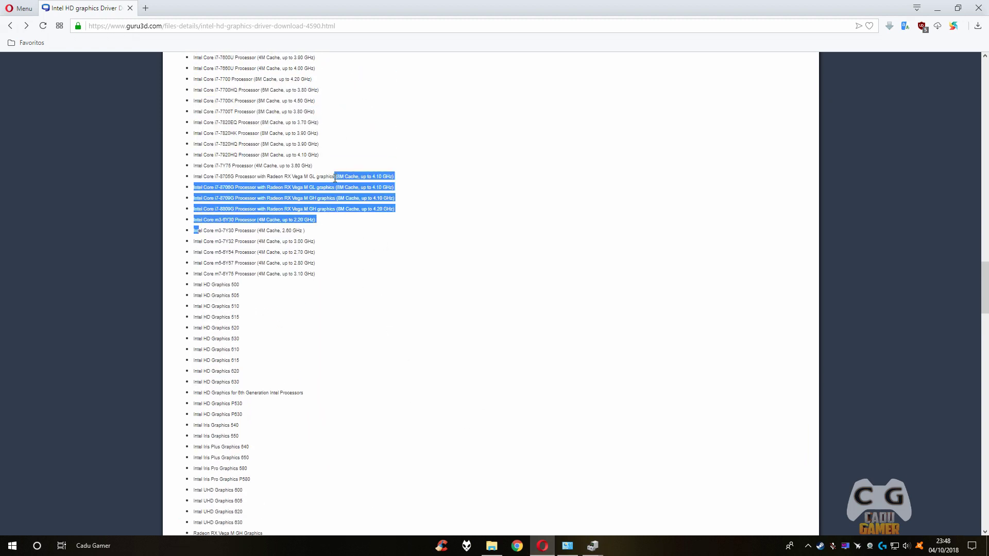
left_click(435, 131)
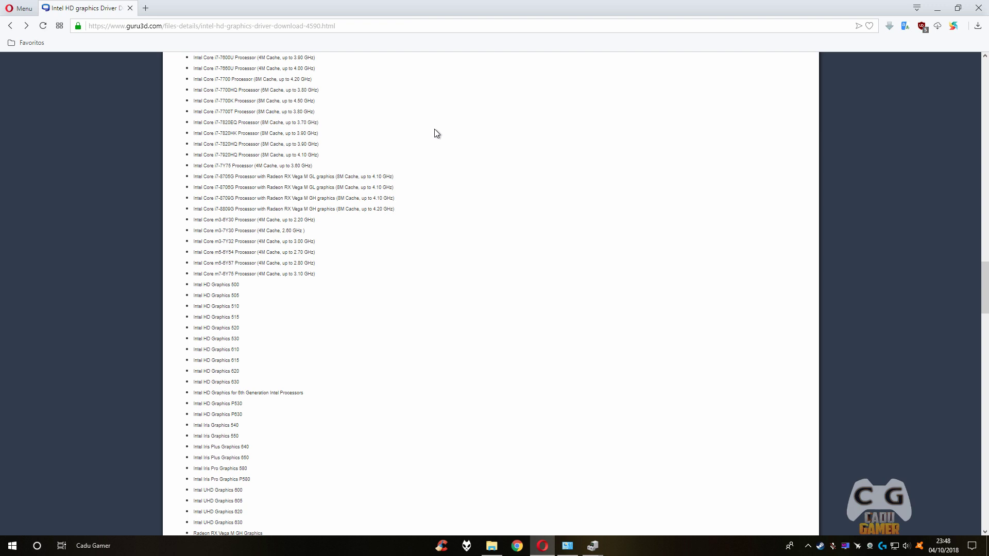
scroll(342, 376, "up", 10)
scroll(332, 379, "up", 20)
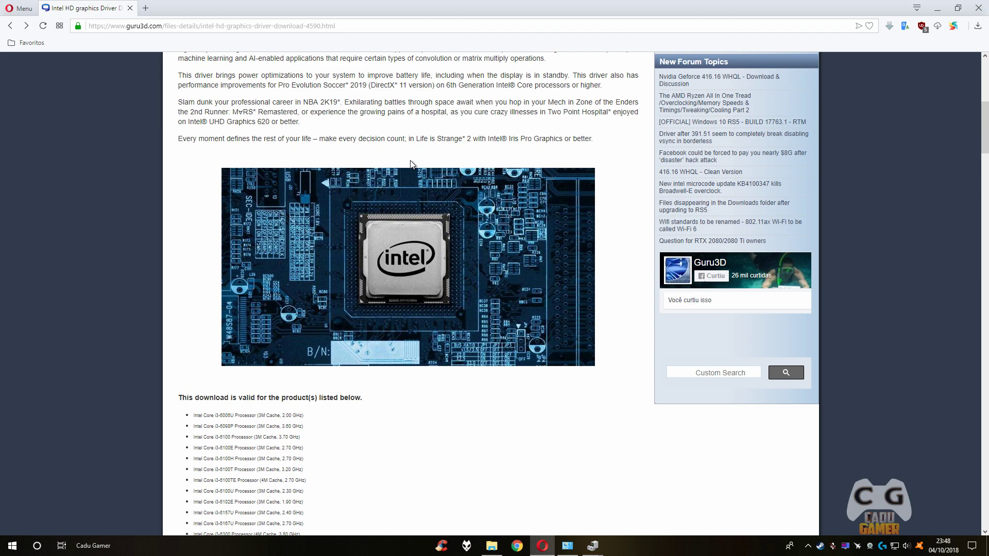
scroll(446, 413, "down", 20)
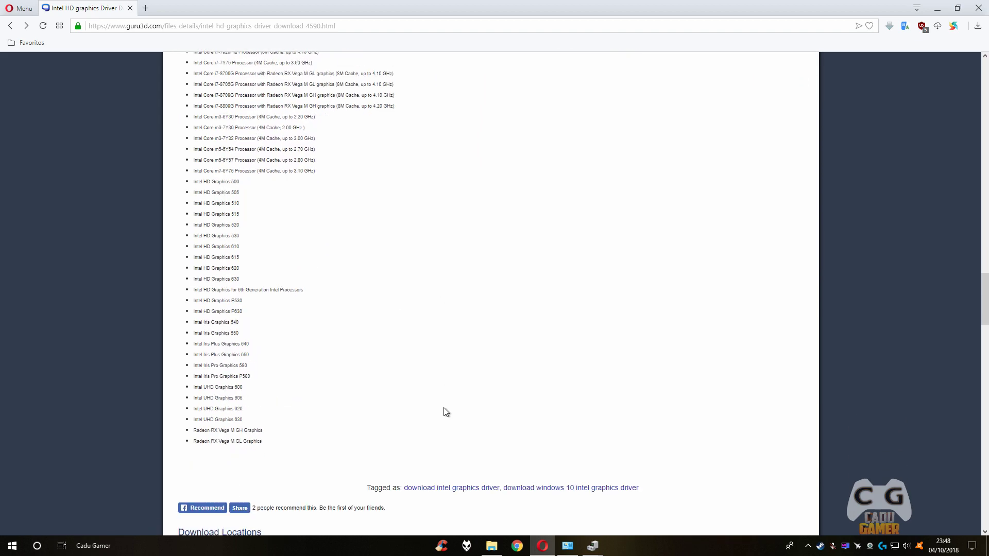
scroll(209, 233, "up", 10)
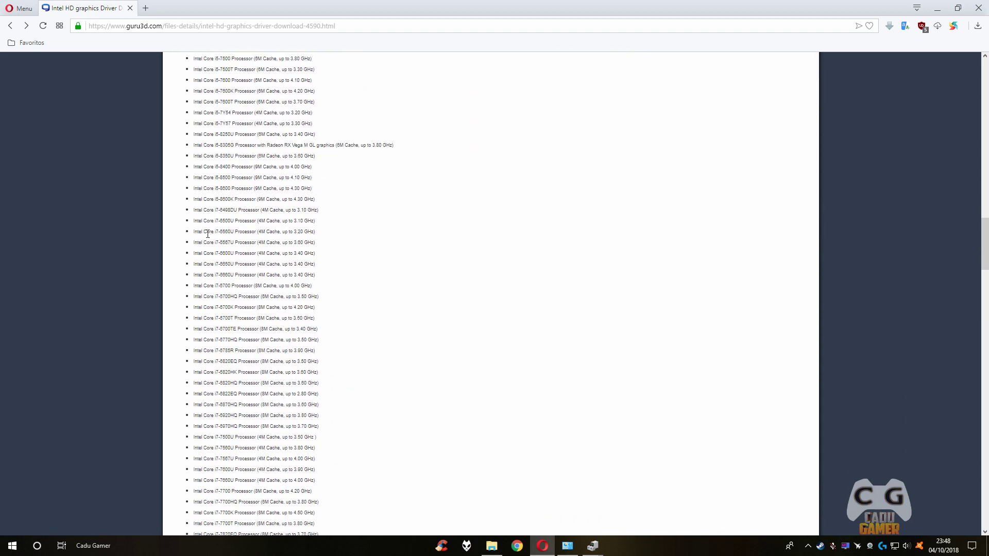
left_click_drag(190, 223, 326, 225)
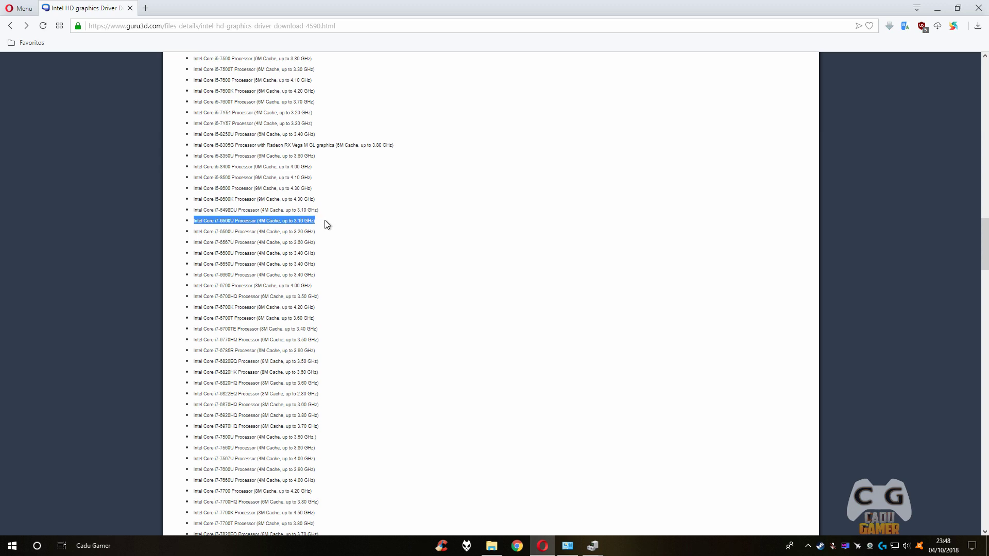
left_click_drag(196, 223, 246, 208)
left_click(232, 222)
scroll(273, 214, "up", 3)
left_click_drag(194, 140, 295, 271)
scroll(298, 281, "up", 3)
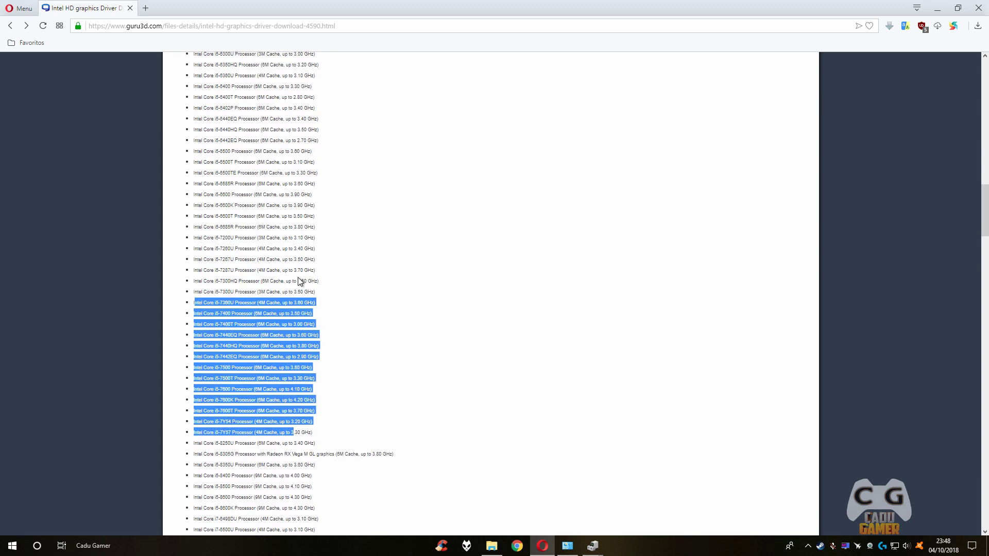
Return to the driver update wizard, cancel the update, and dismiss the display adapter's properties
mouse_move(593, 545)
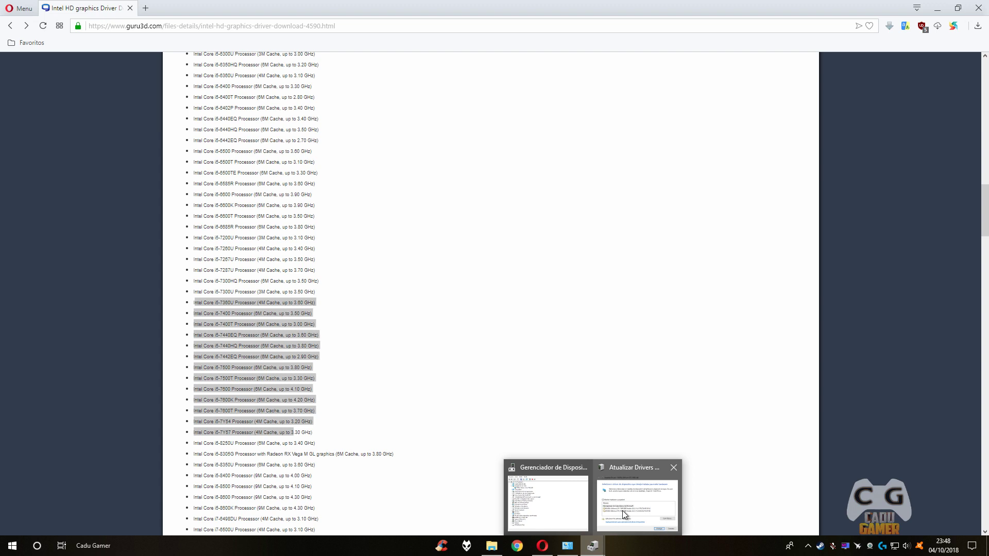
left_click(617, 518)
left_click_drag(523, 102, 550, 113)
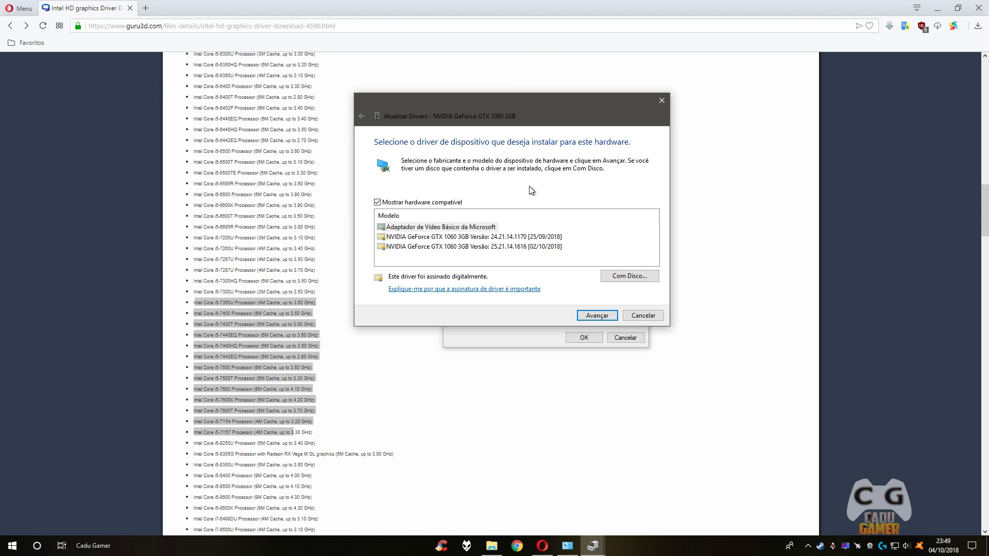
left_click(653, 317)
left_click(631, 338)
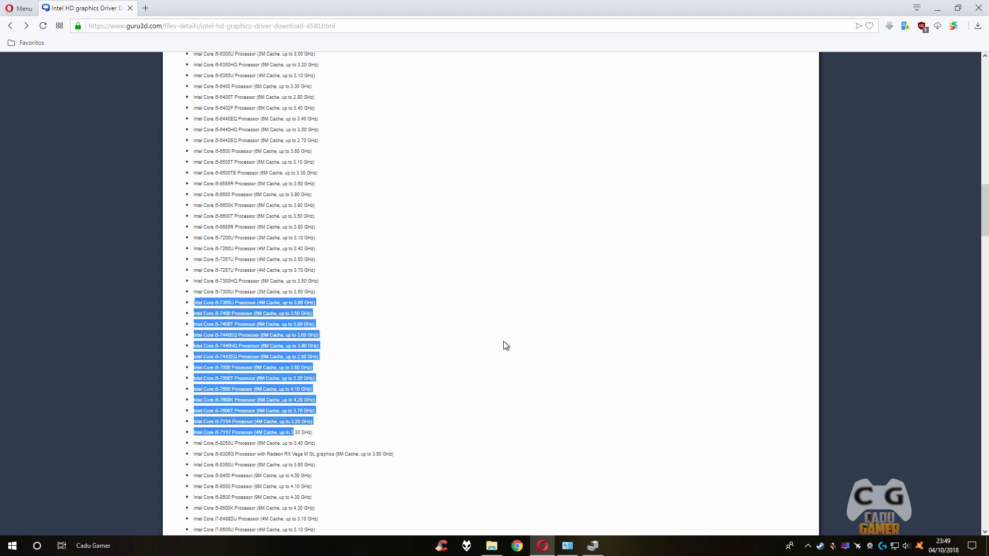
Minimize the browser, and close Device Manager and the extracted driver folder window
left_click(937, 9)
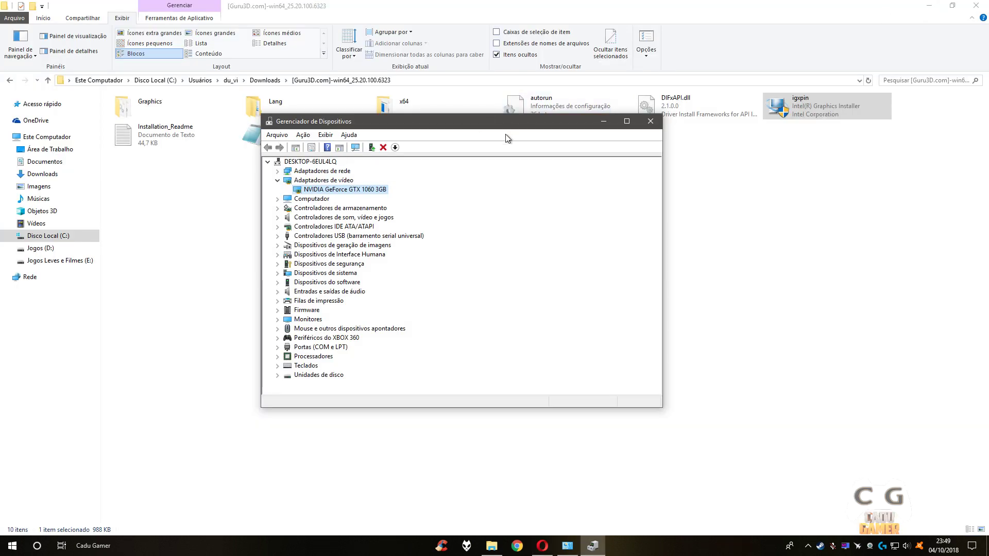
left_click(648, 122)
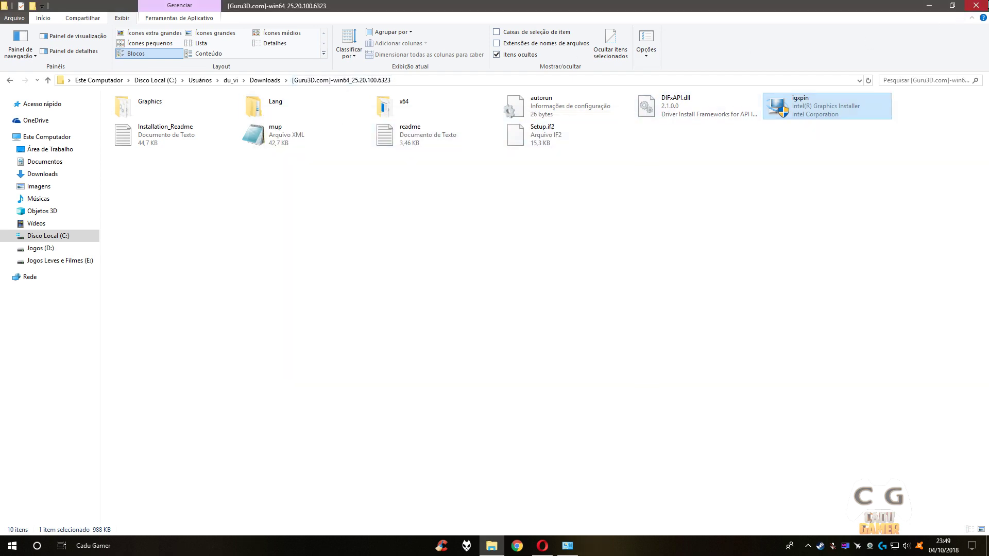
left_click(976, 5)
left_click_drag(252, 11, 585, 456)
left_click_drag(223, 31, 511, 428)
left_click_drag(239, 29, 581, 449)
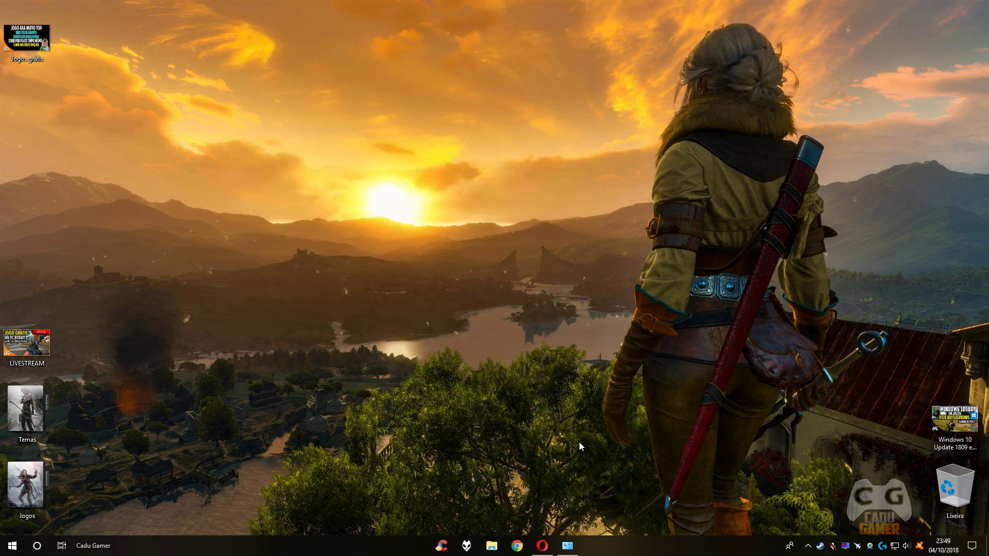